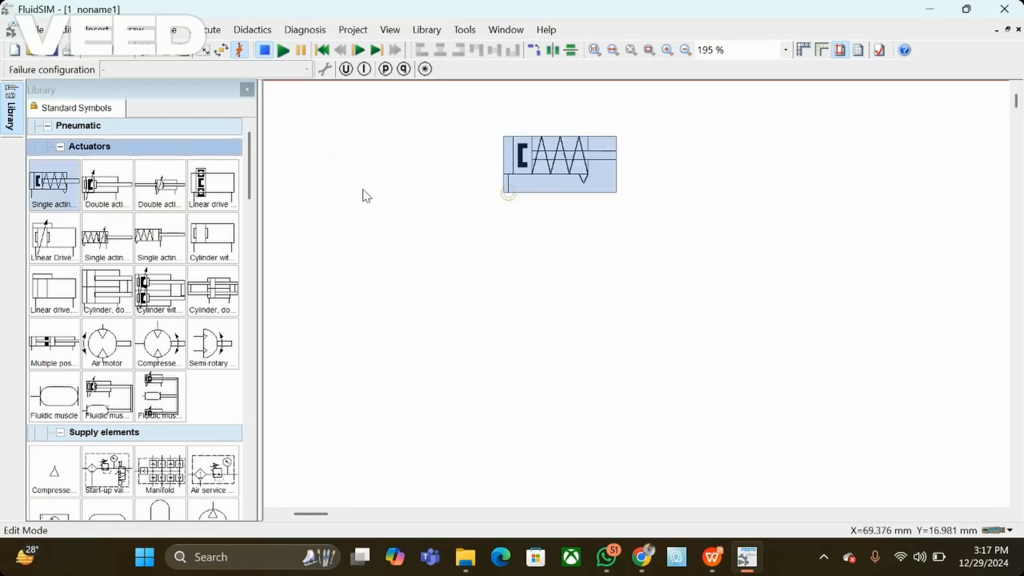
Step: Reposition the single acting cylinder in the upper middle of the drawing area, leaving room for the circuit below
left_click(392, 234)
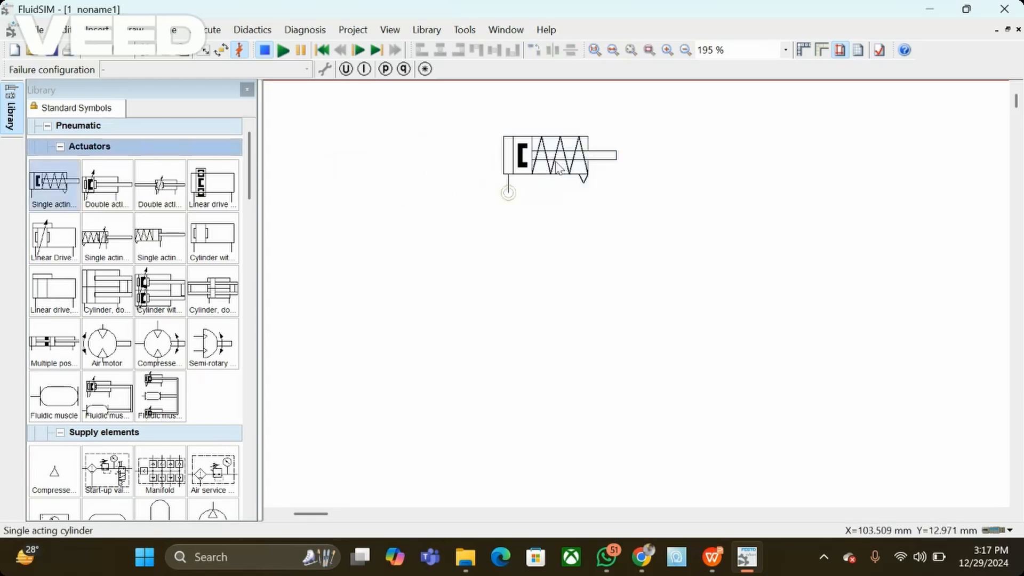
left_click_drag(506, 178, 524, 179)
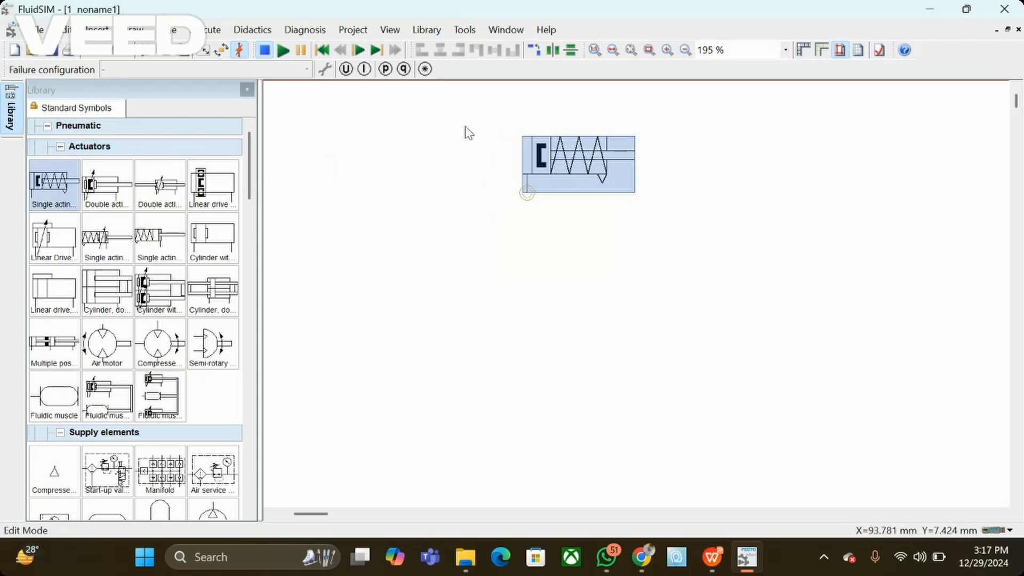
left_click(685, 51)
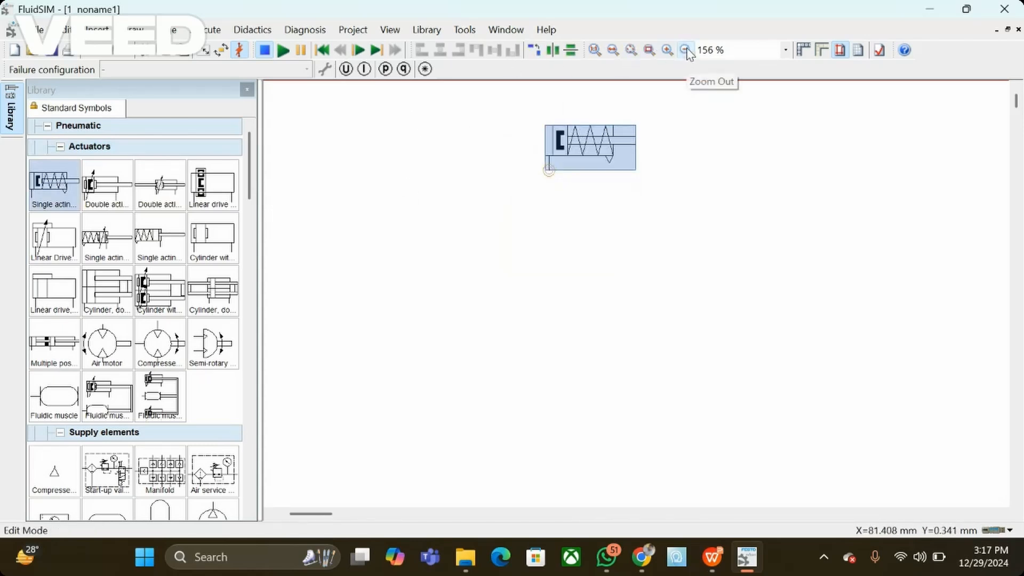
left_click_drag(581, 144, 566, 159)
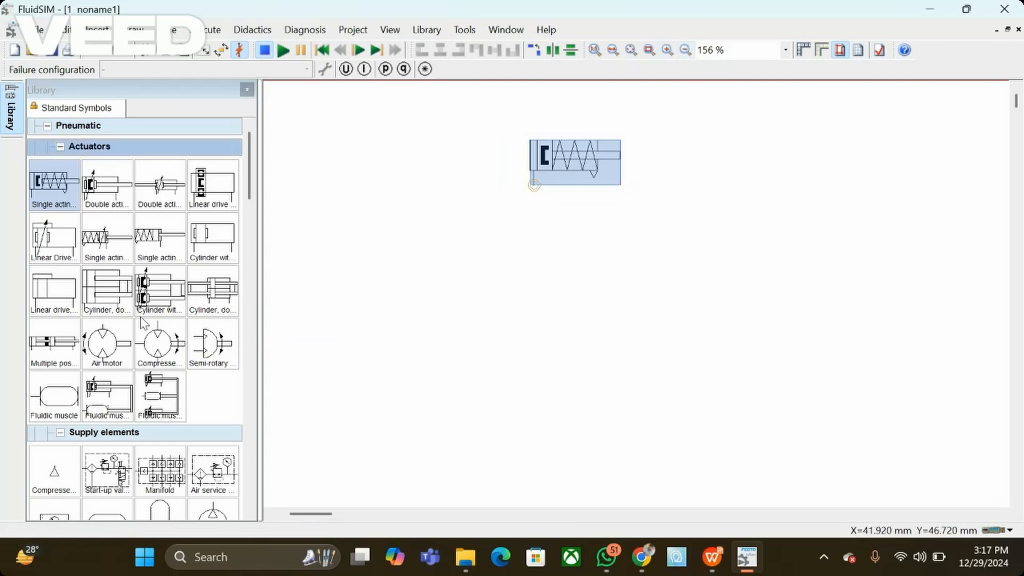
Step: Place a compressed air supply at the lower left of the circuit and a simplified air service unit just above it
left_click_drag(56, 475, 342, 454)
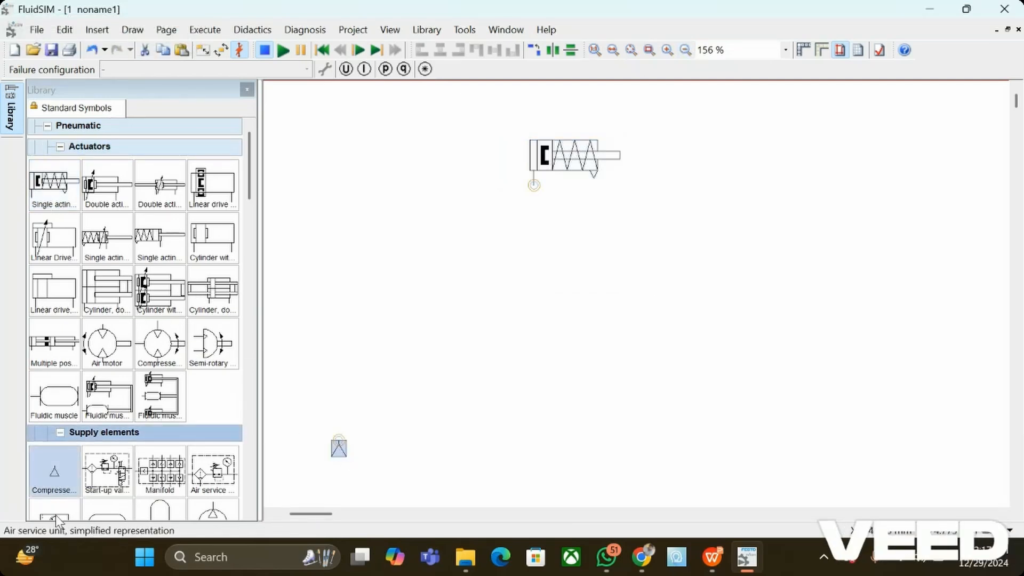
left_click_drag(56, 515, 375, 399)
left_click(468, 450)
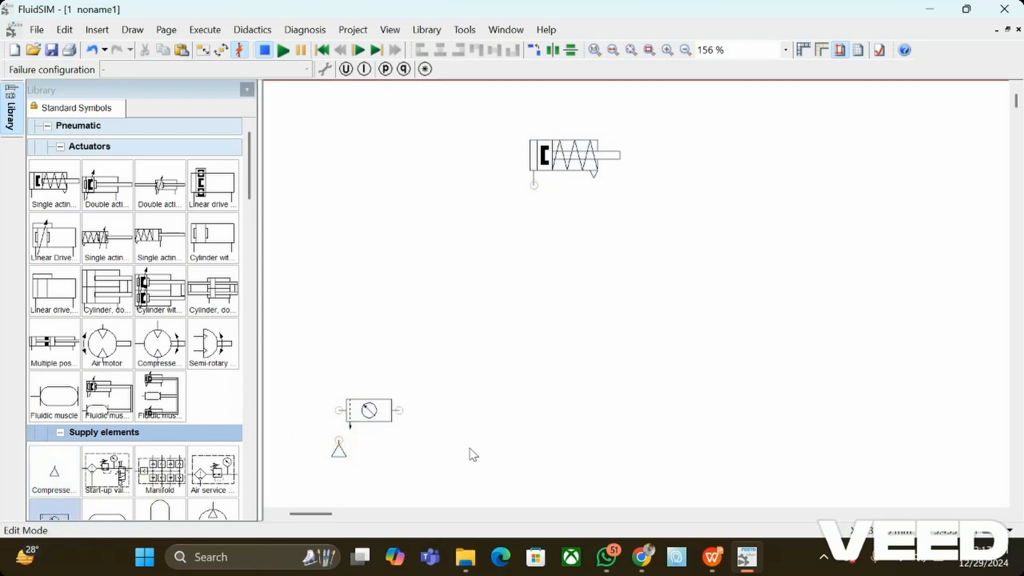
Step: Place a 3/n way valve below the cylinder and delete the pneumatic line joining the two
scroll(163, 389, "down", 12)
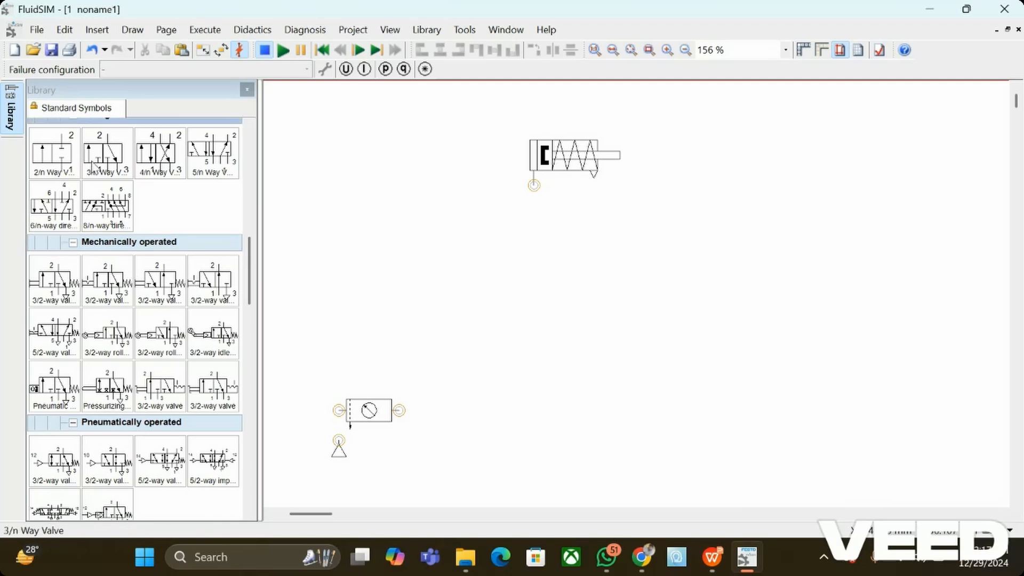
left_click_drag(98, 163, 504, 377)
left_click(670, 278)
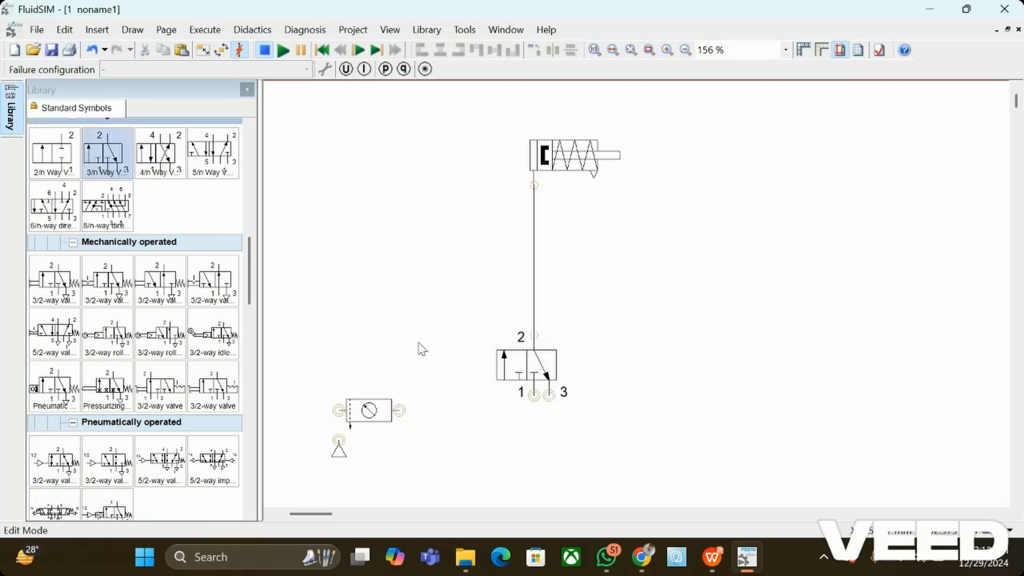
left_click(534, 274)
key("Delete")
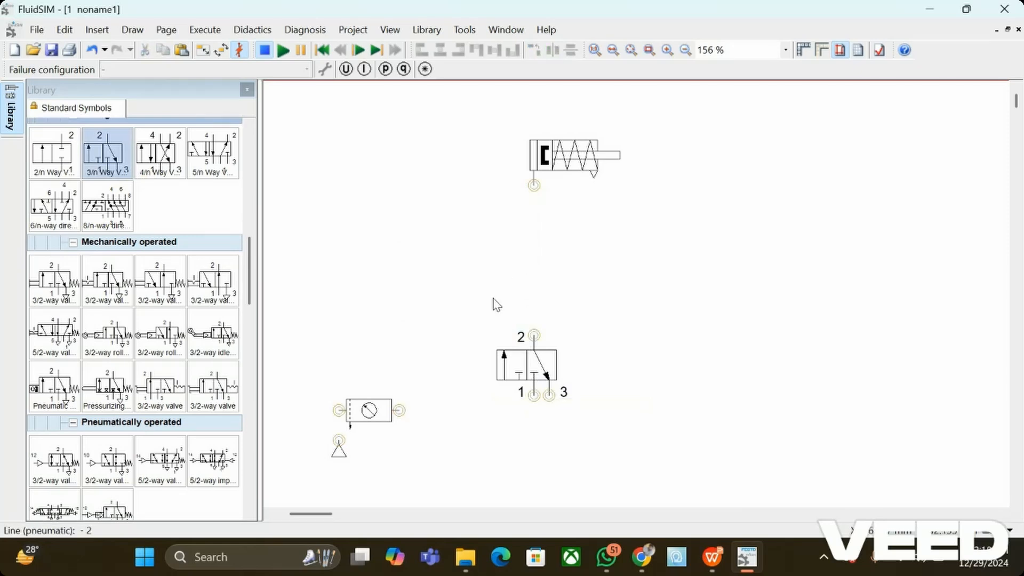
Step: Configure the 3/n way valve with manual pushbutton actuation on its left side and spring return on its right side
left_click(521, 368)
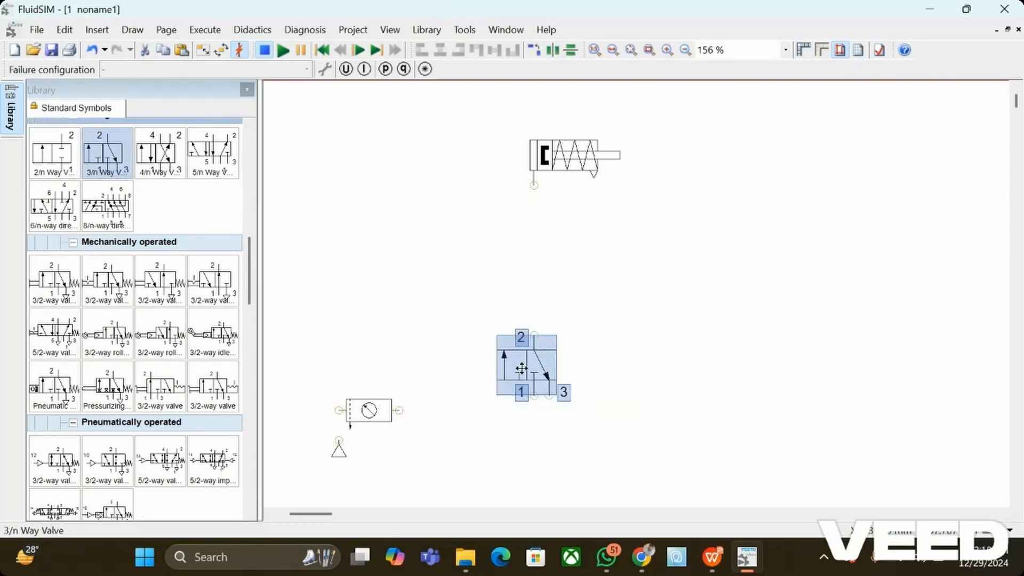
double_click(521, 368)
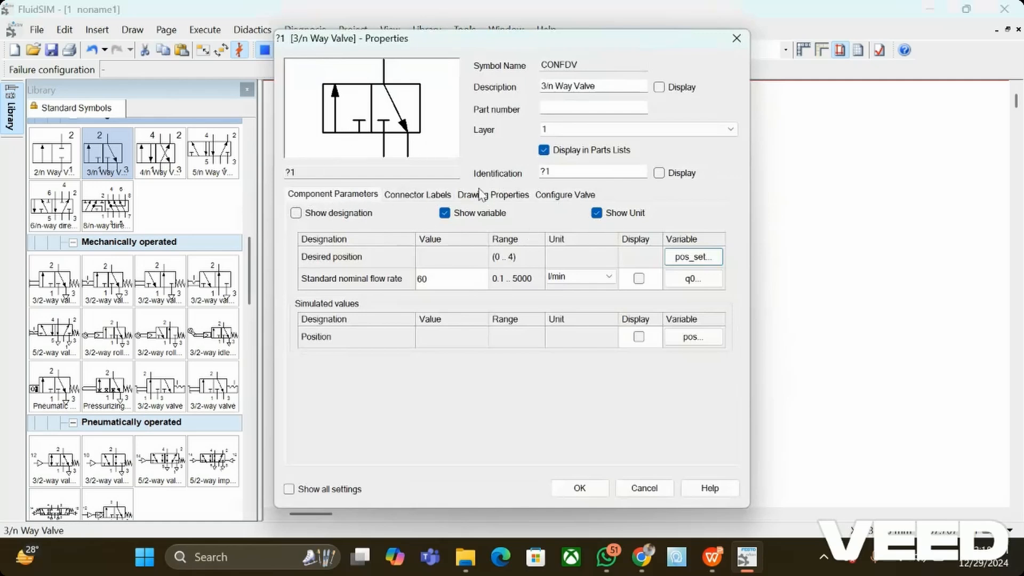
left_click(558, 197)
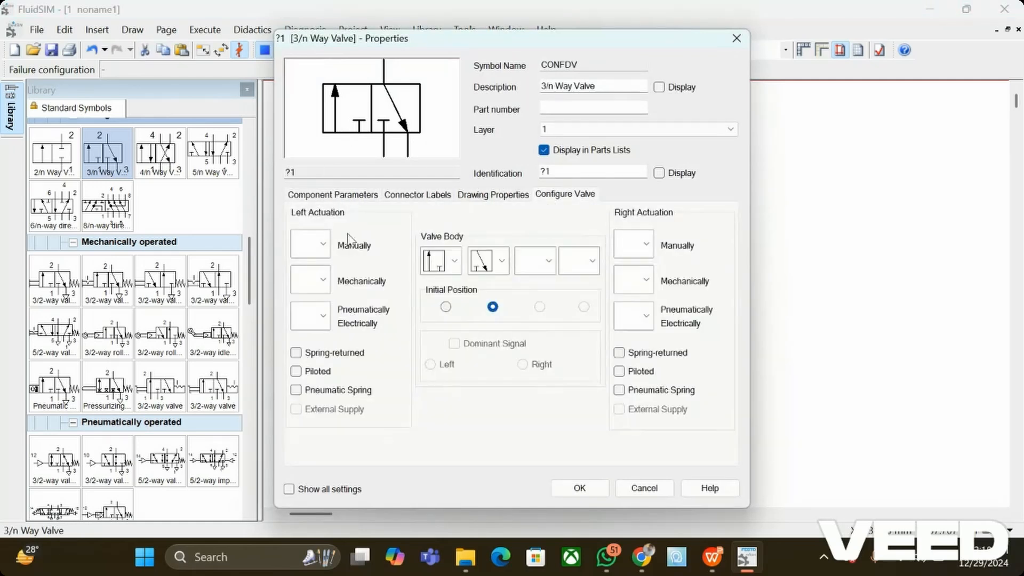
left_click(323, 244)
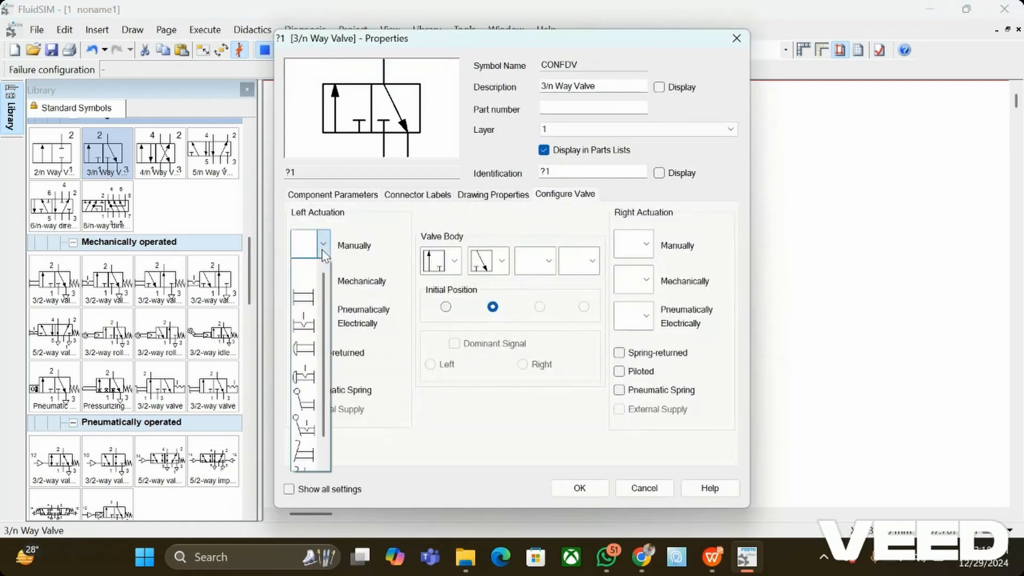
left_click(303, 356)
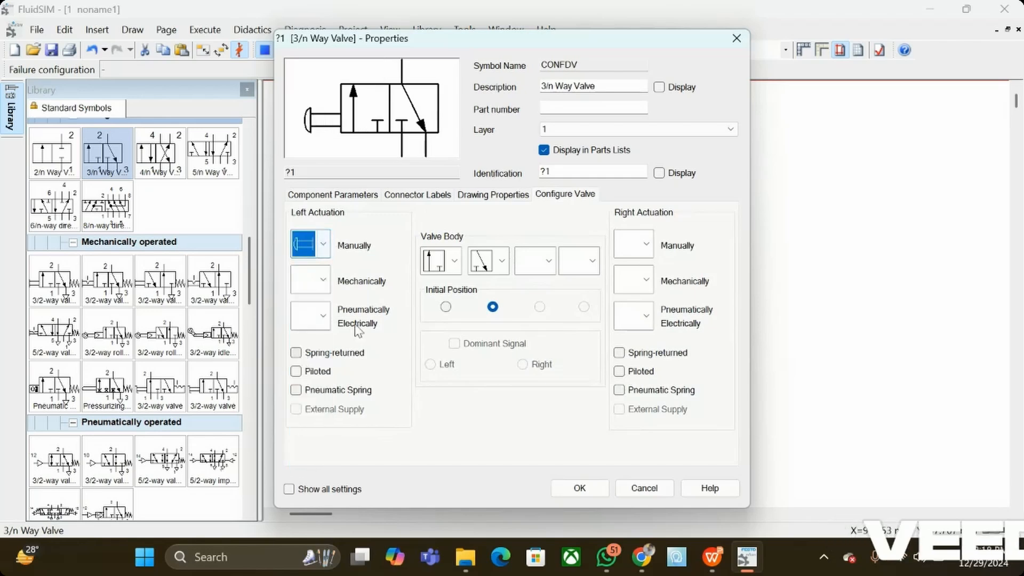
left_click(619, 353)
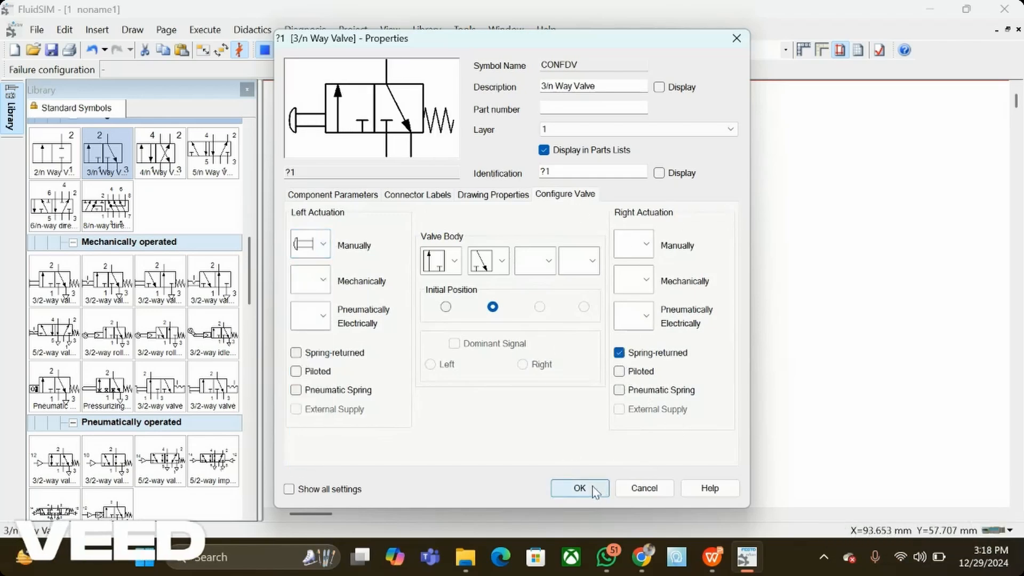
left_click(594, 490)
left_click(582, 455)
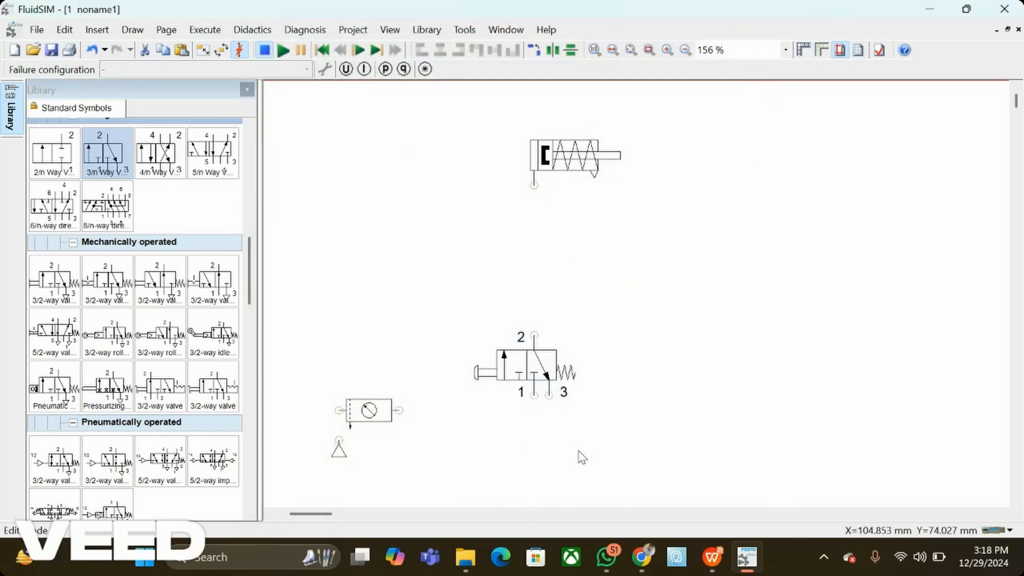
Step: Connect the air service unit's outlet to port 1 of the way valve and its inlet to the compressed air supply
left_click_drag(376, 401, 534, 395)
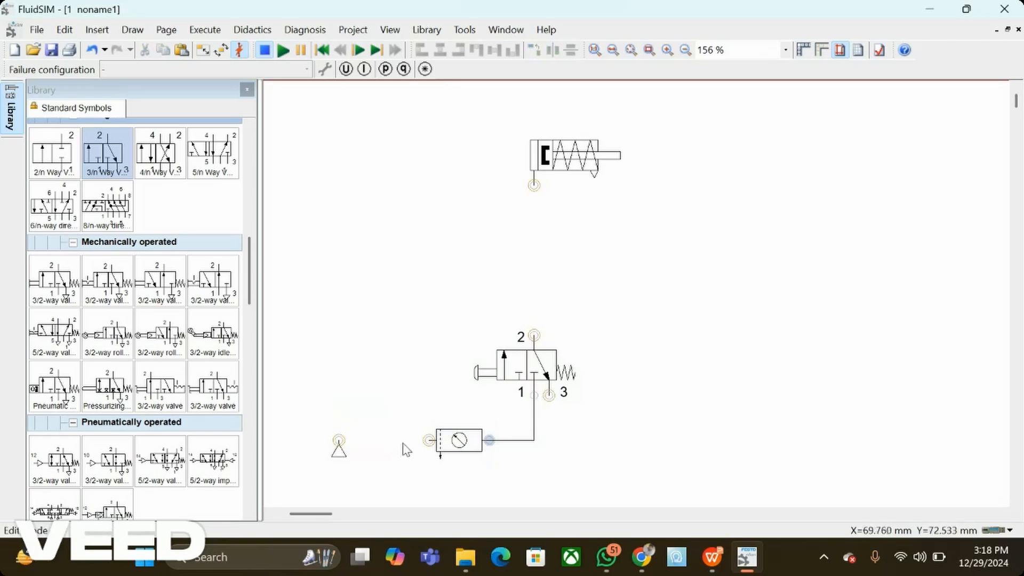
left_click_drag(429, 441, 339, 439)
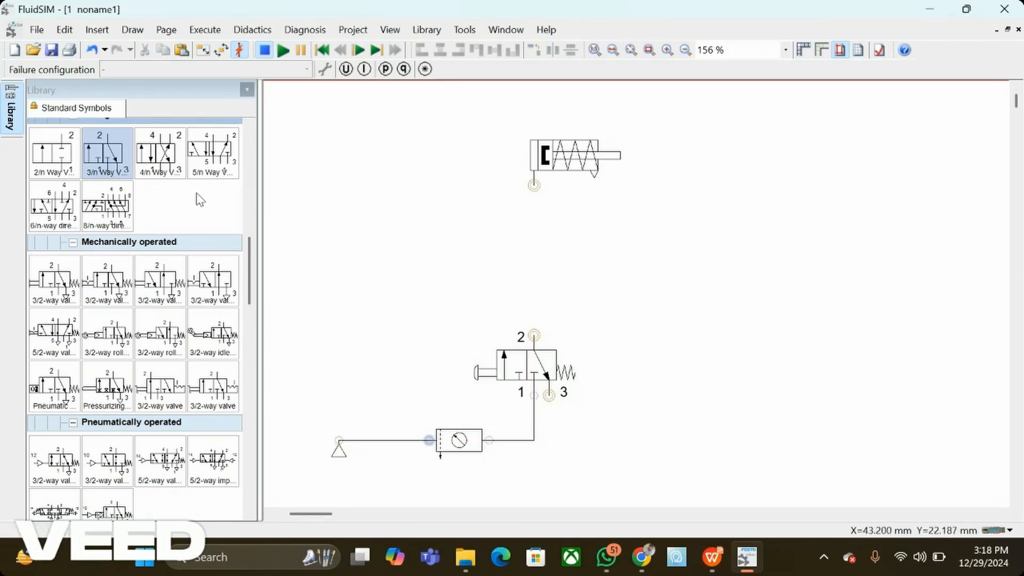
Step: Place a throttle check valve between the way valve and cylinder, connecting its port 1 to valve port 2 and its port 2 to the cylinder
scroll(128, 363, "down", 10)
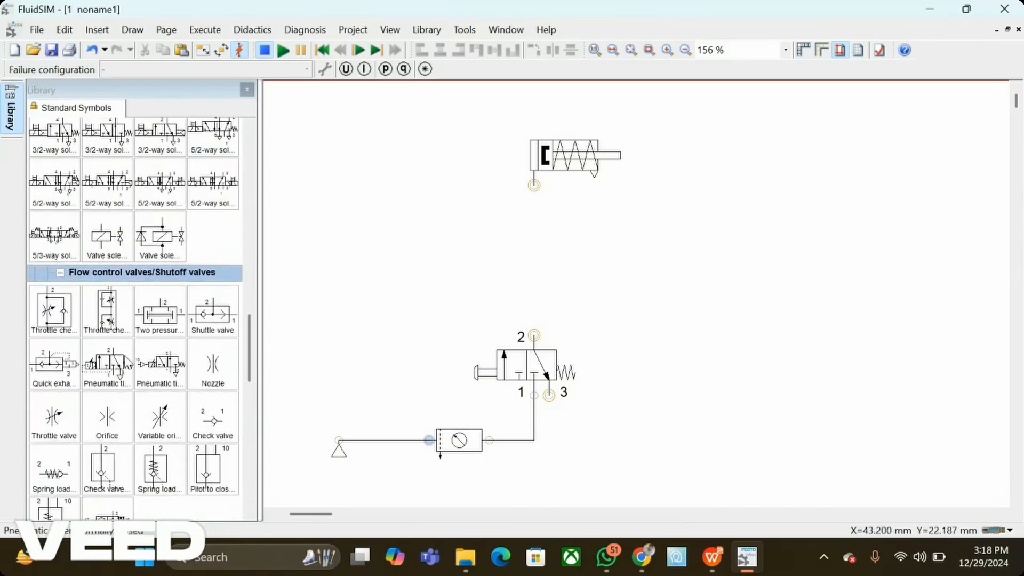
scroll(127, 363, "down", 5)
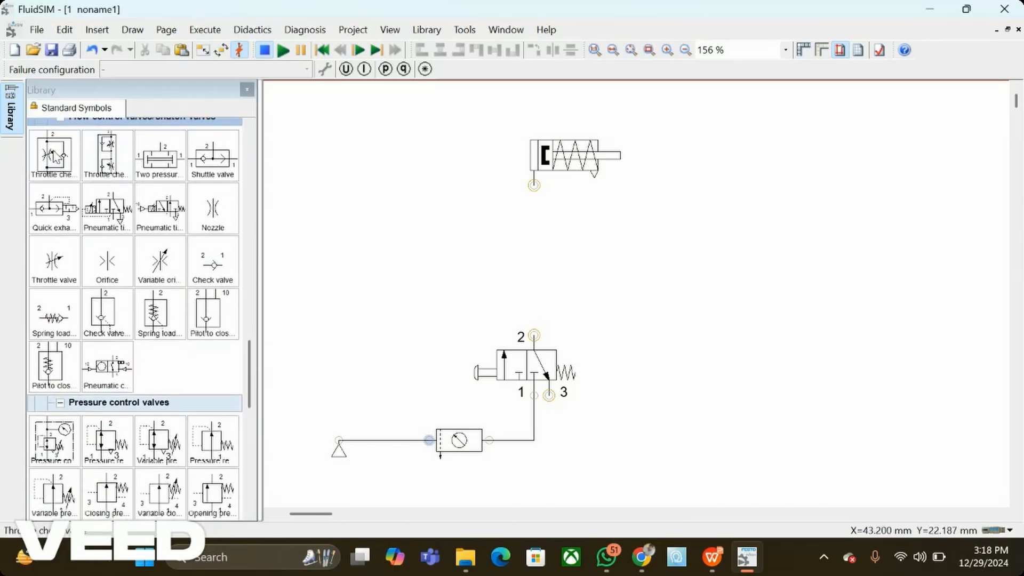
left_click_drag(56, 156, 589, 257)
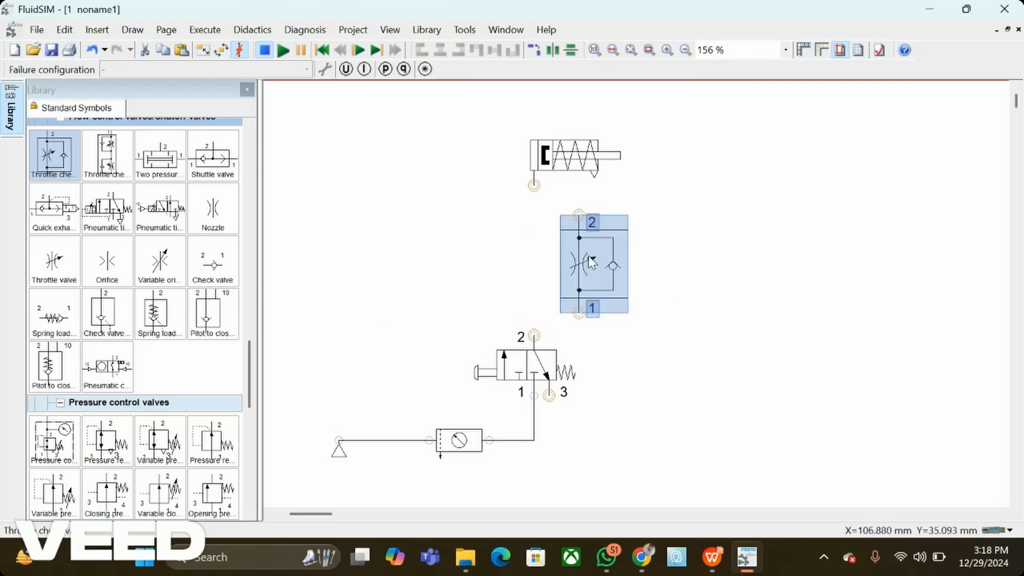
left_click(514, 299)
left_click_drag(537, 333, 579, 312)
left_click_drag(578, 215, 533, 185)
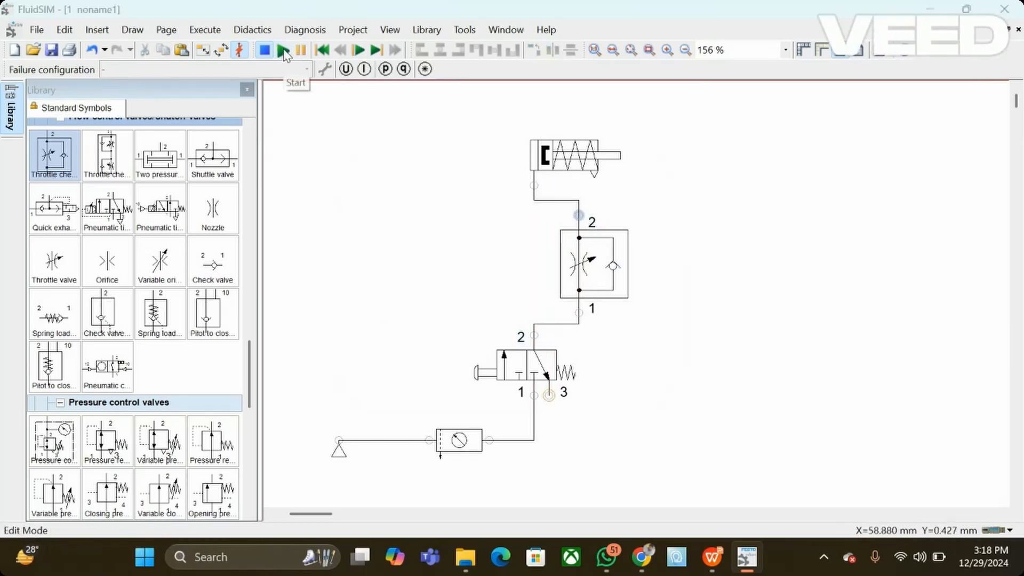
Step: Simulate the circuit, actuate the pushbutton valve repeatedly to observe the cylinder's motion, and stop the simulation
left_click(284, 51)
key("Escape")
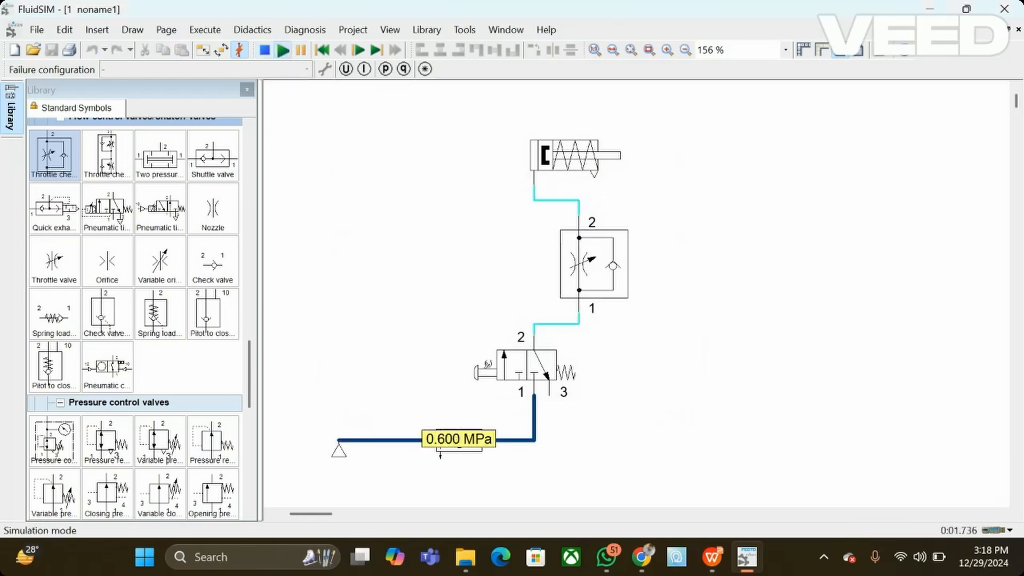
left_click(485, 367)
left_click(484, 367)
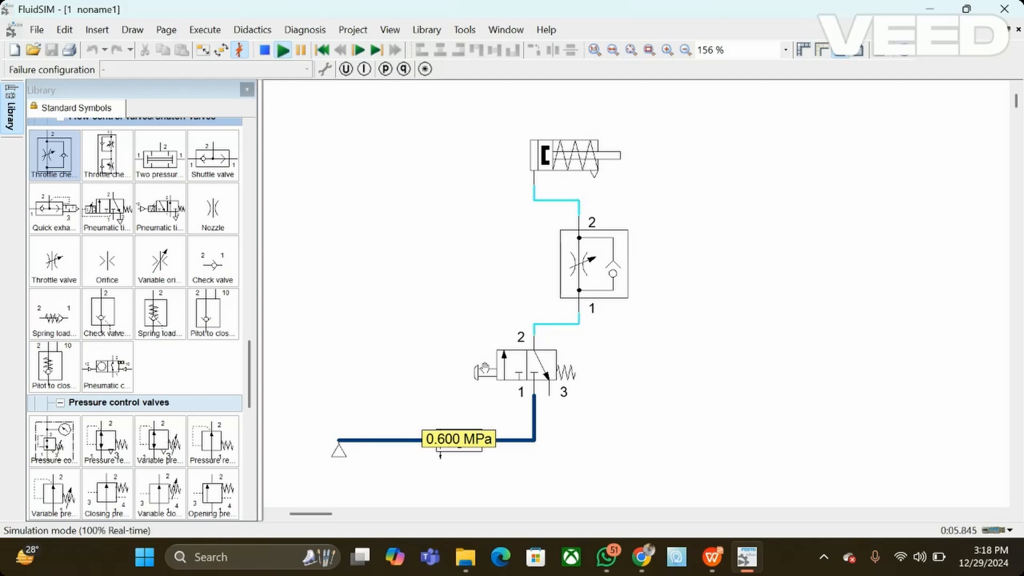
left_click(484, 368)
left_click(484, 368)
left_click(484, 368)
left_click(264, 49)
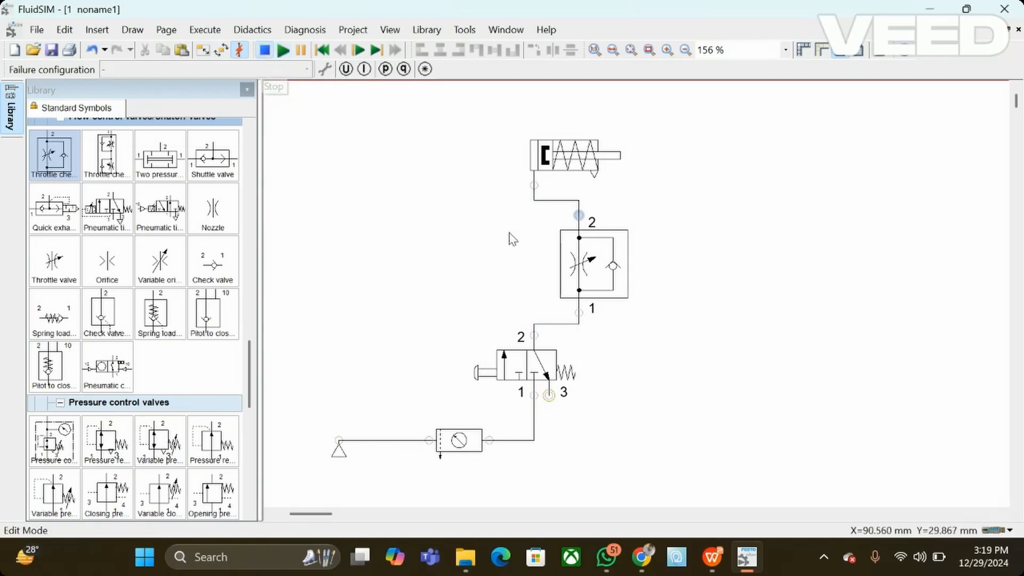
Step: Set the throttle check valve's opening level to 50 %
double_click(600, 277)
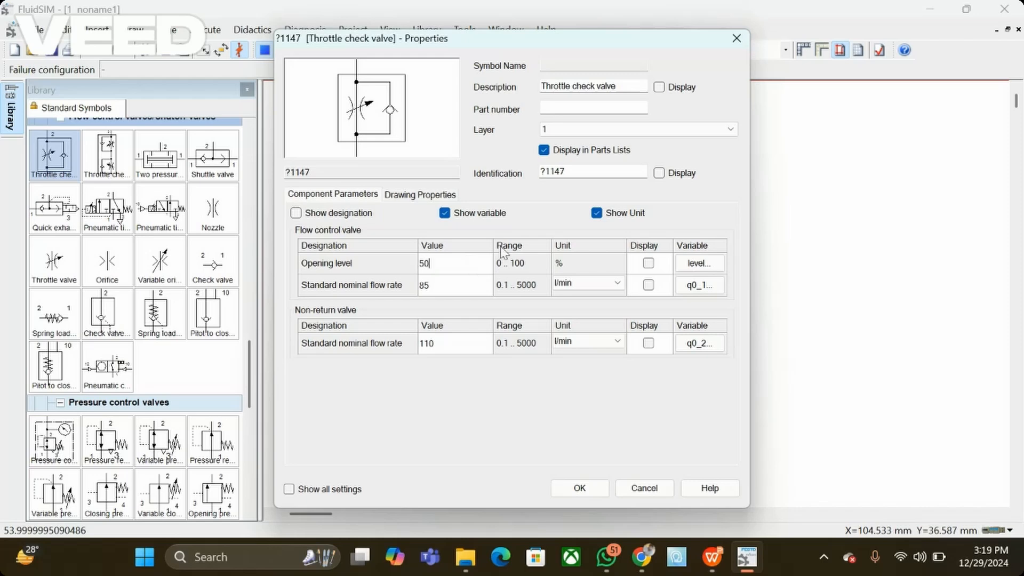
left_click(599, 490)
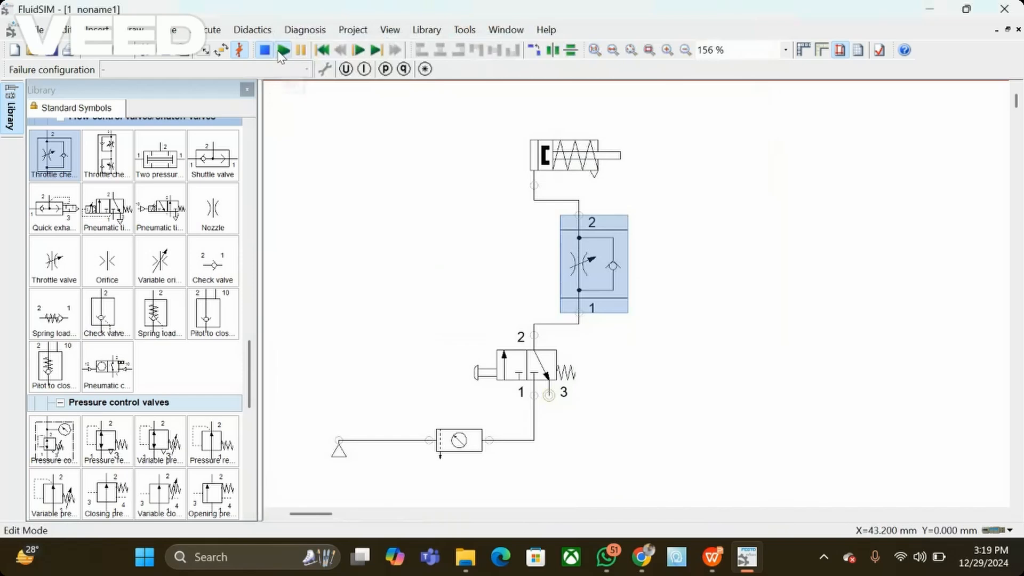
Step: Run the simulation with the 50 % throttle opening, actuate the pushbutton valve several times to check the cylinder speed, and stop it
left_click(279, 51)
key("Return")
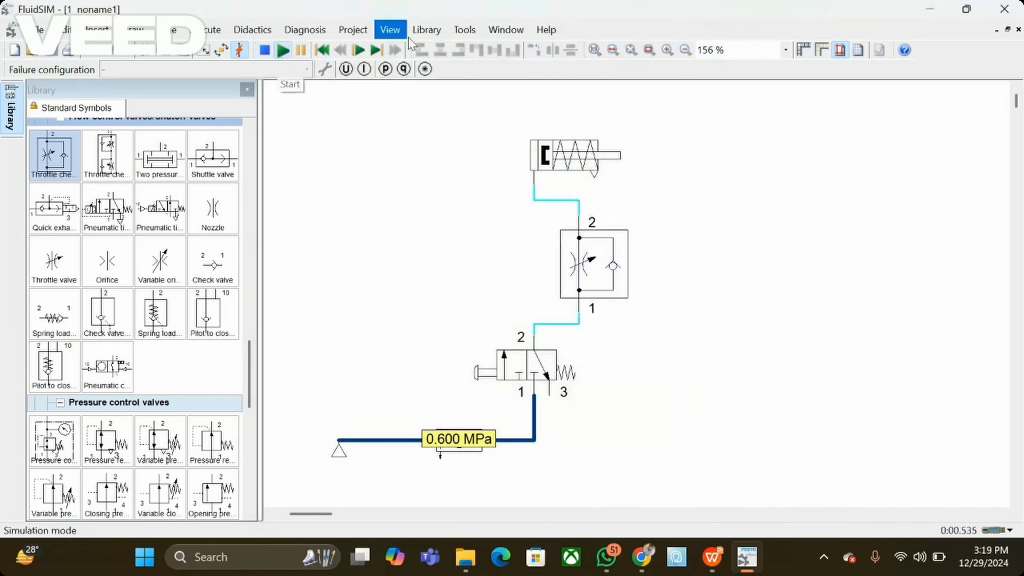
left_click(482, 375)
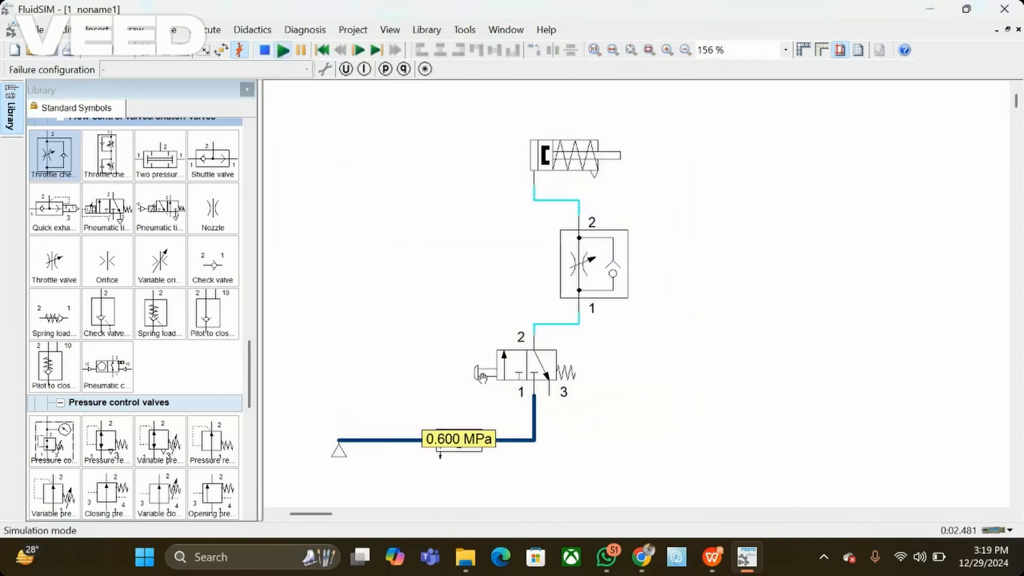
left_click(482, 375)
left_click(483, 375)
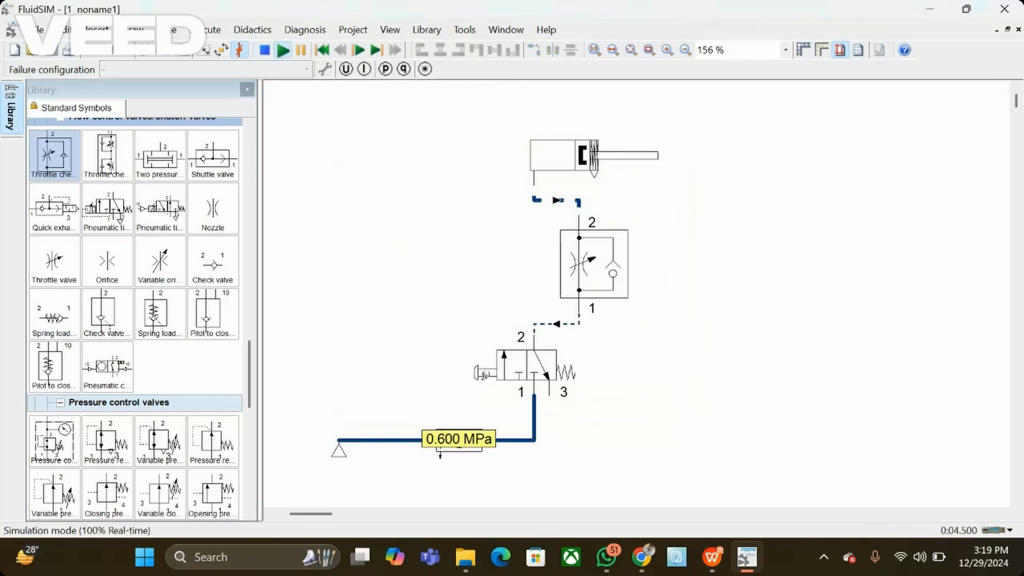
left_click(482, 375)
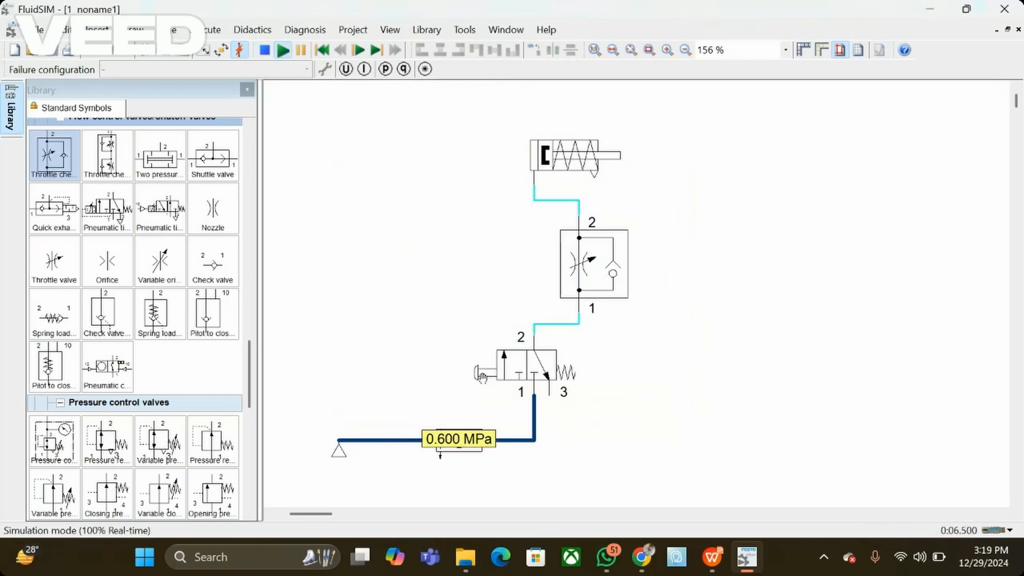
left_click(483, 375)
left_click(264, 50)
Step: Set the throttle check valve's opening level to 10 %
double_click(585, 264)
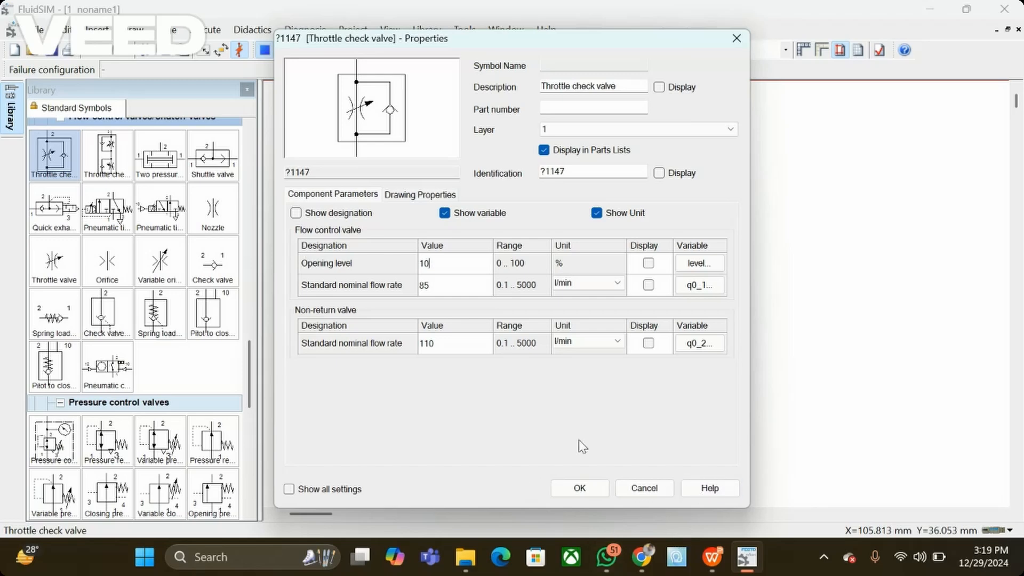
left_click(580, 487)
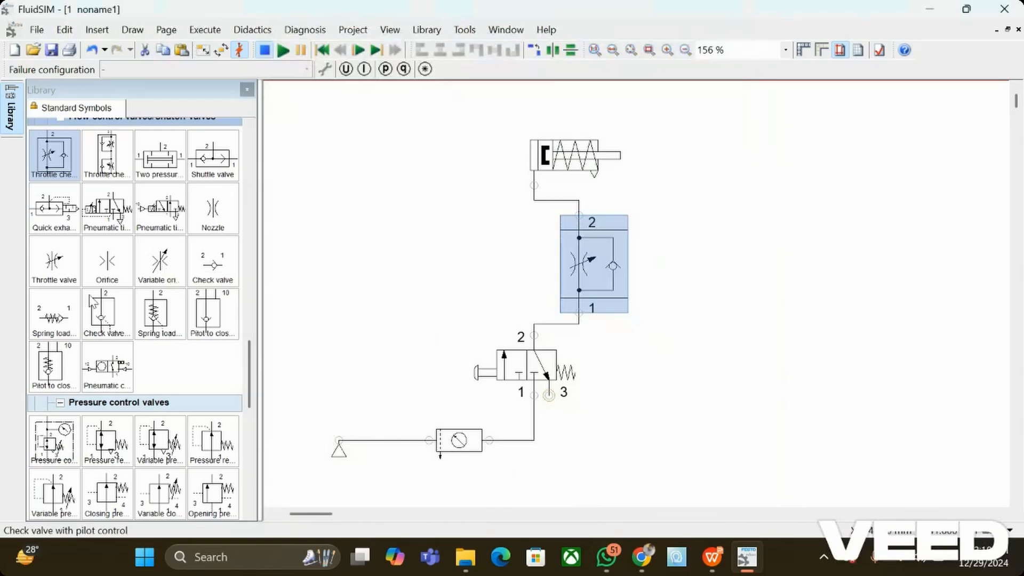
Step: Place a pressure gauge with its connection at the bottom, left of the line between the cylinder and the throttle check valve
scroll(107, 404, "down", 4)
scroll(107, 404, "down", 2)
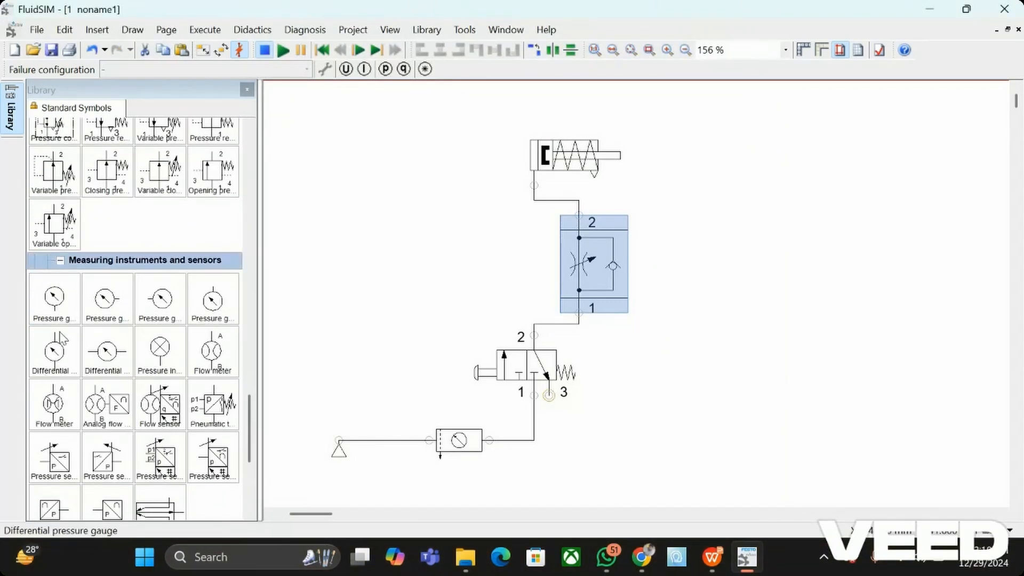
left_click_drag(58, 309, 429, 211)
left_click_drag(479, 248, 514, 234)
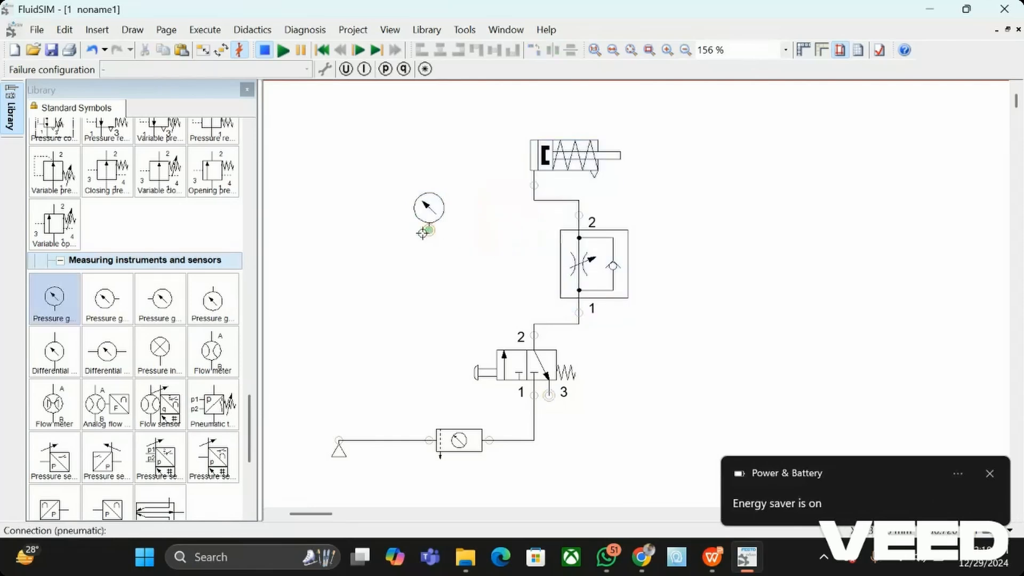
Step: Connect the pressure gauge to the line between the single acting cylinder and port 2 of the throttle check valve
left_click_drag(423, 233, 541, 203)
left_click_drag(430, 230, 564, 200)
left_click_drag(486, 279, 516, 229)
Step: Set the pressure gauge's pressure unit to bar
left_click(432, 209)
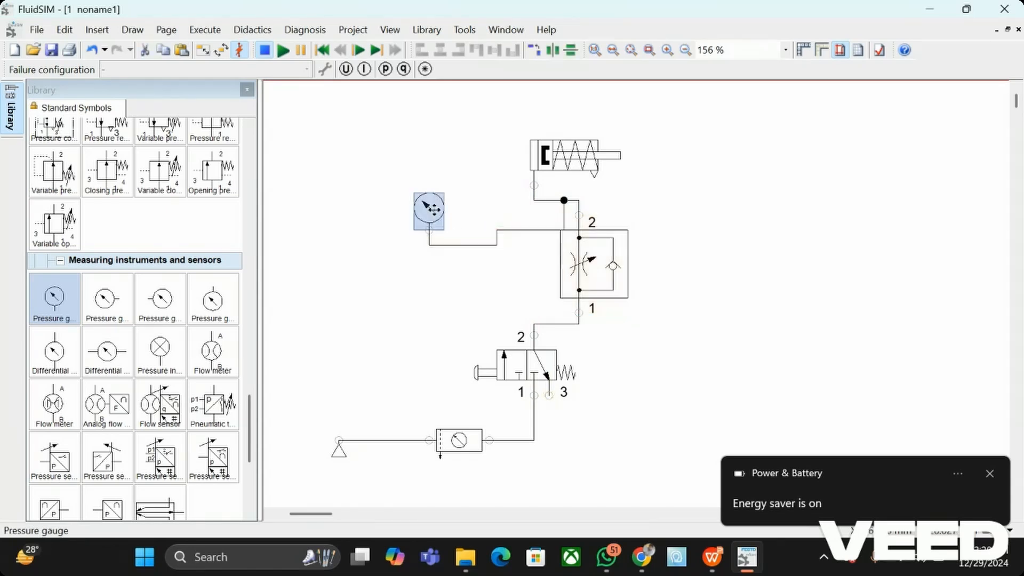
double_click(432, 209)
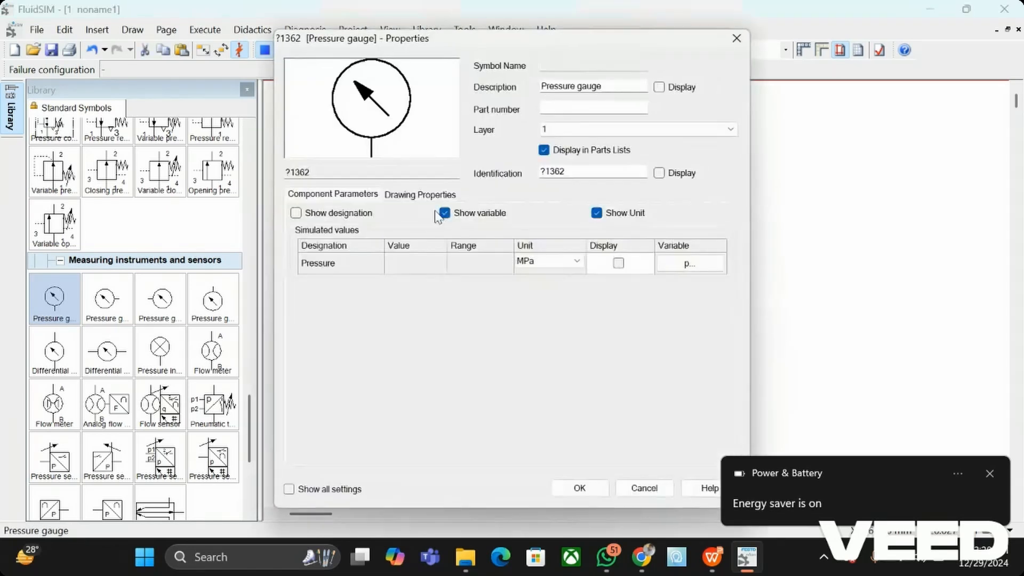
left_click(576, 261)
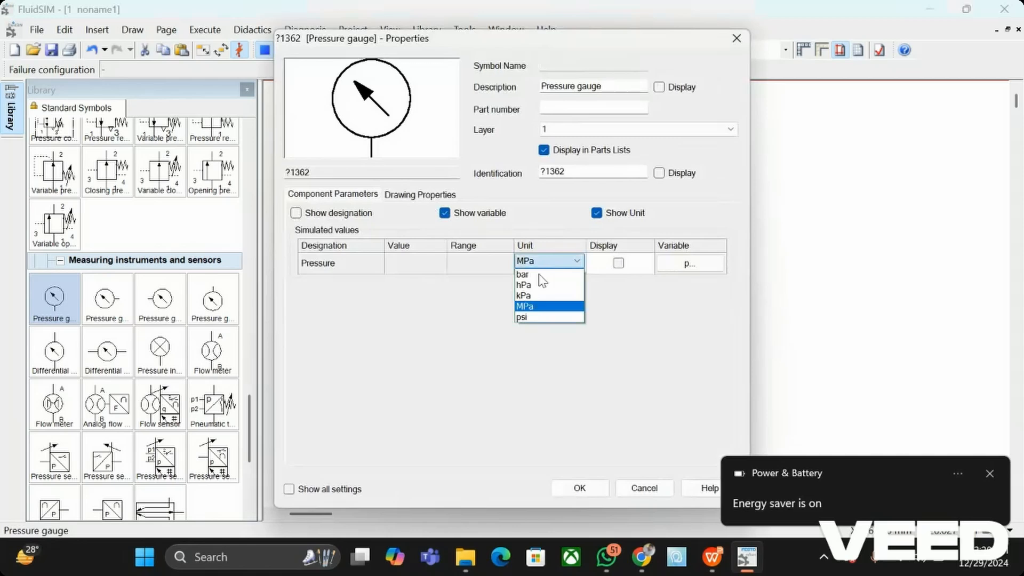
left_click(528, 317)
left_click(576, 268)
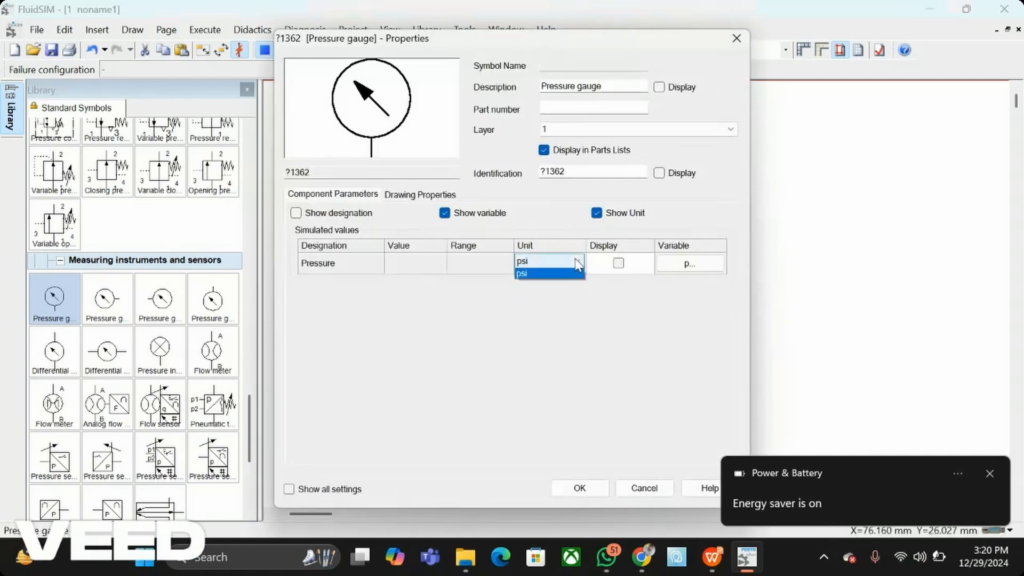
left_click(539, 277)
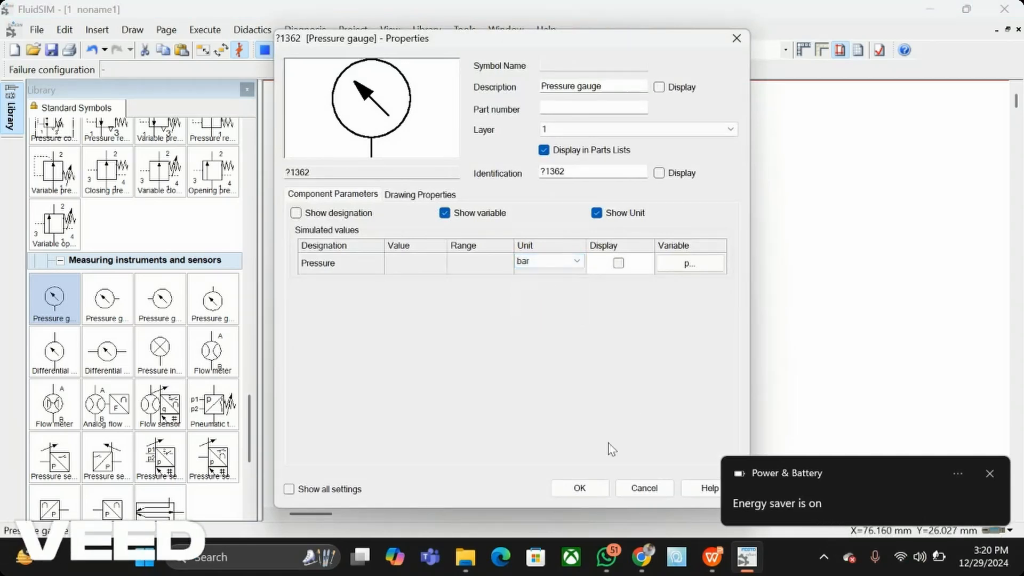
left_click(590, 485)
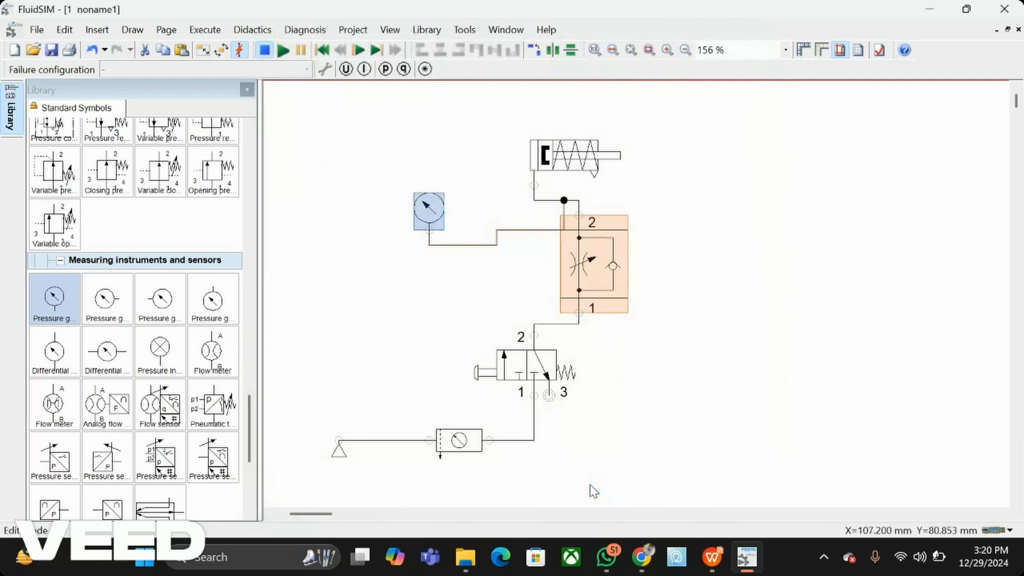
left_click(293, 178)
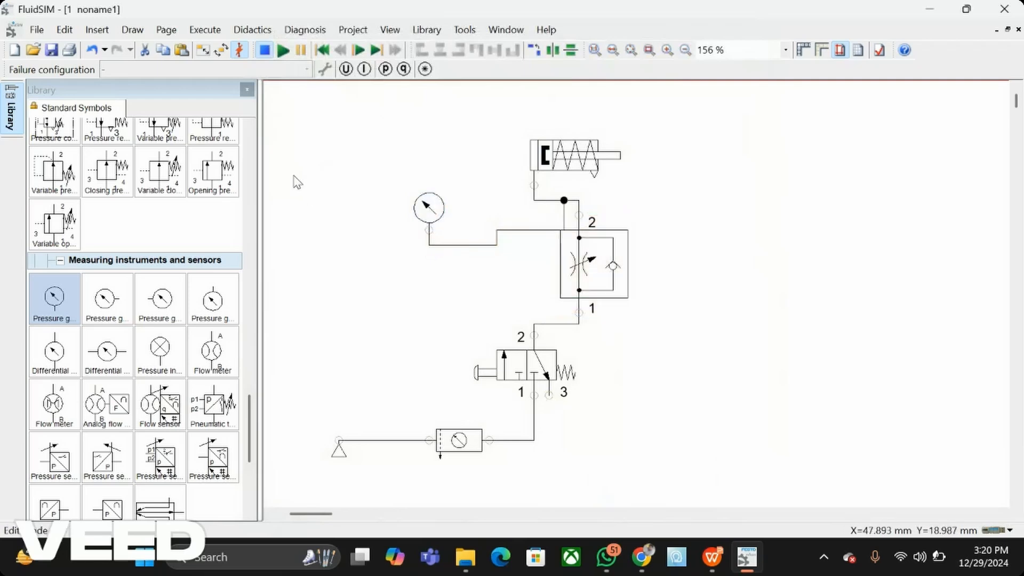
Step: Run the simulation despite the drawing check, actuate the pushbutton valve several times to check the gauge pressure, and stop it
left_click(284, 51)
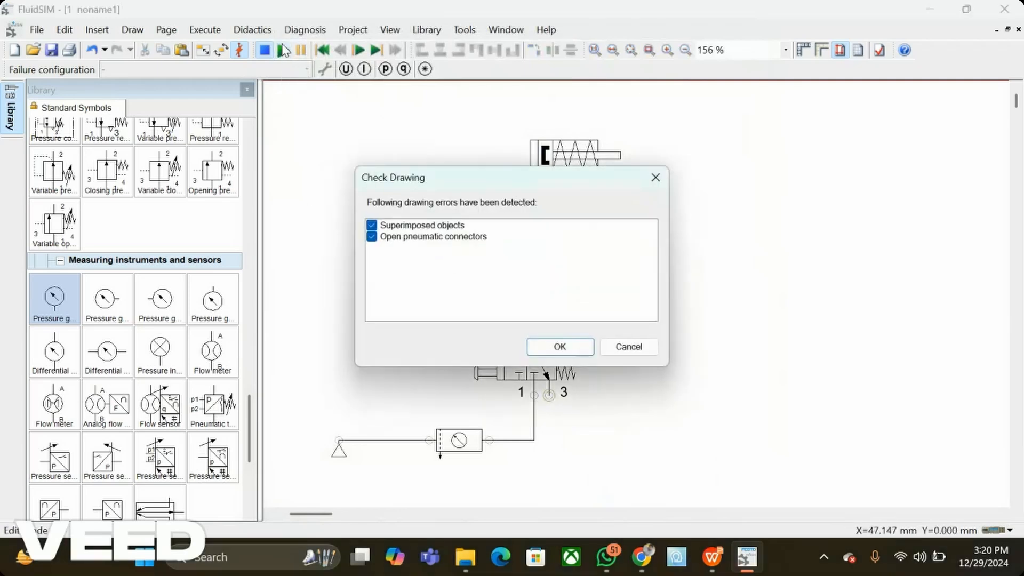
key("Return")
key("Return")
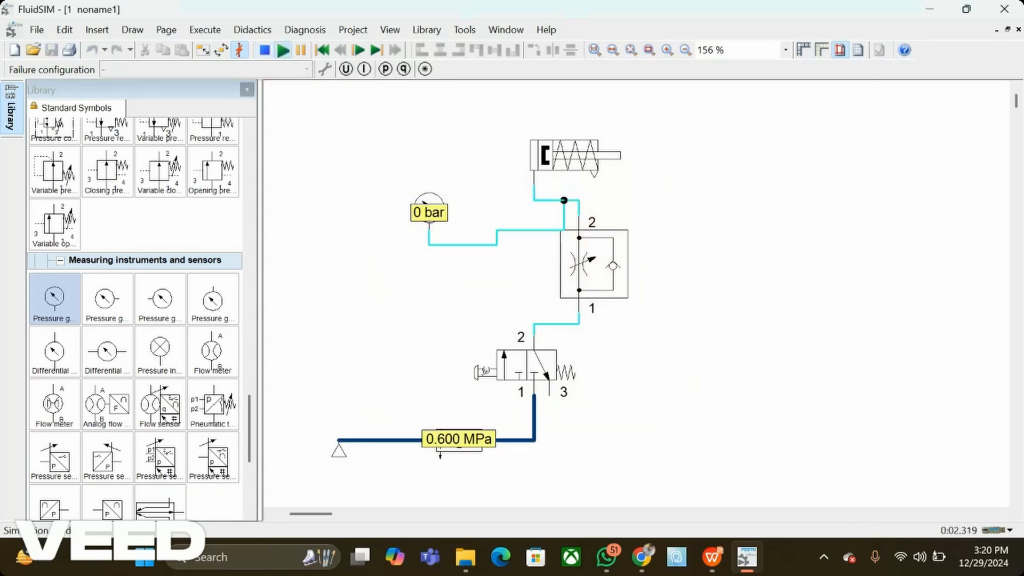
left_click(482, 372)
left_click(483, 372)
left_click(481, 372)
left_click(482, 373)
left_click(482, 373)
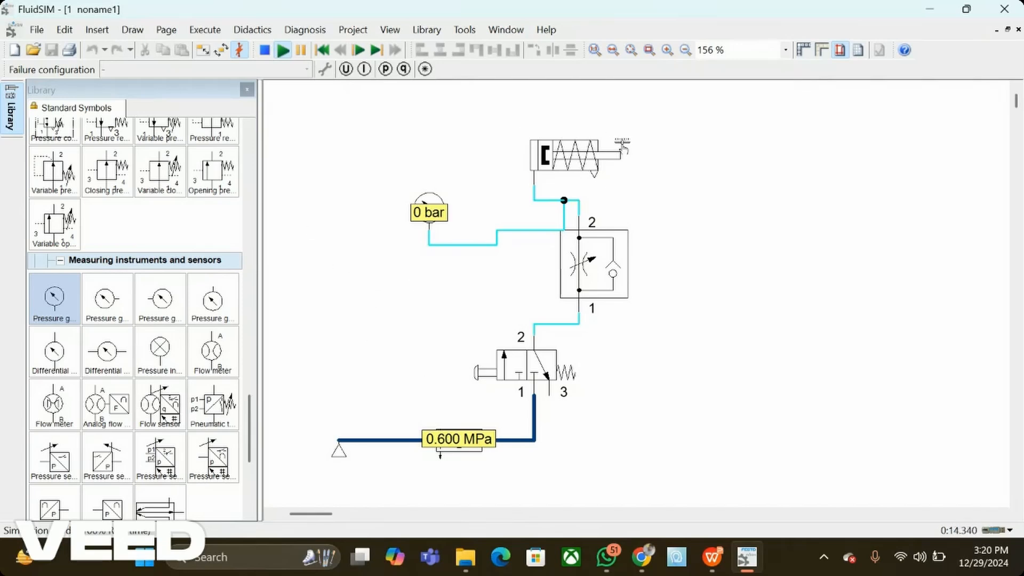
left_click(264, 51)
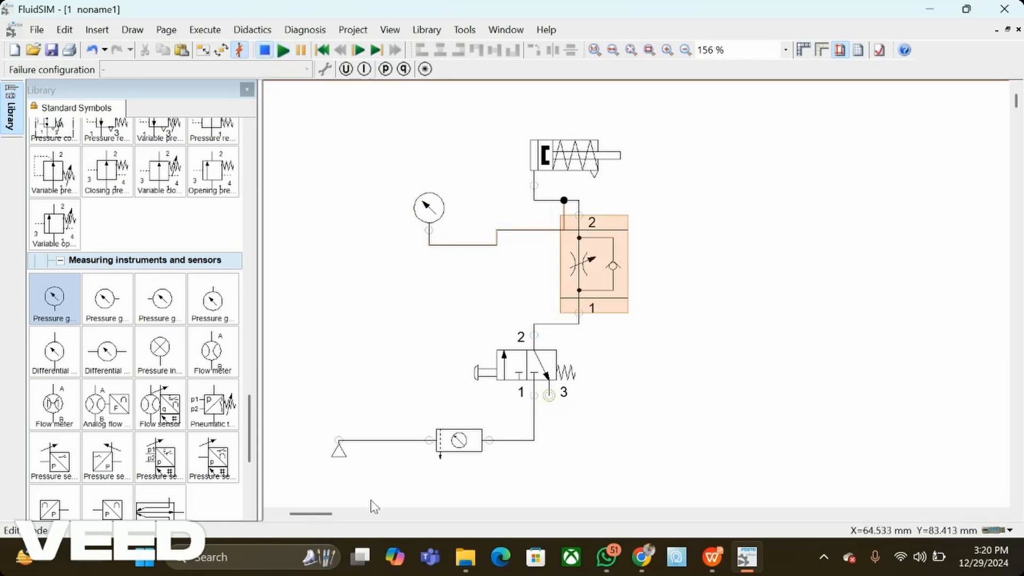
Step: Place a new single acting cylinder in the empty page area below the first circuit
left_click(352, 514)
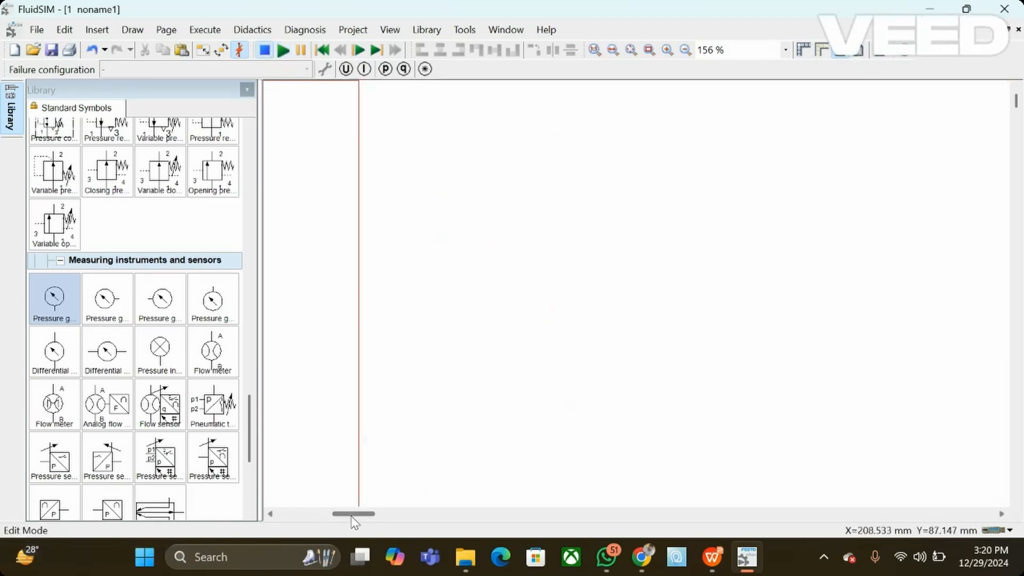
left_click_drag(352, 515, 313, 516)
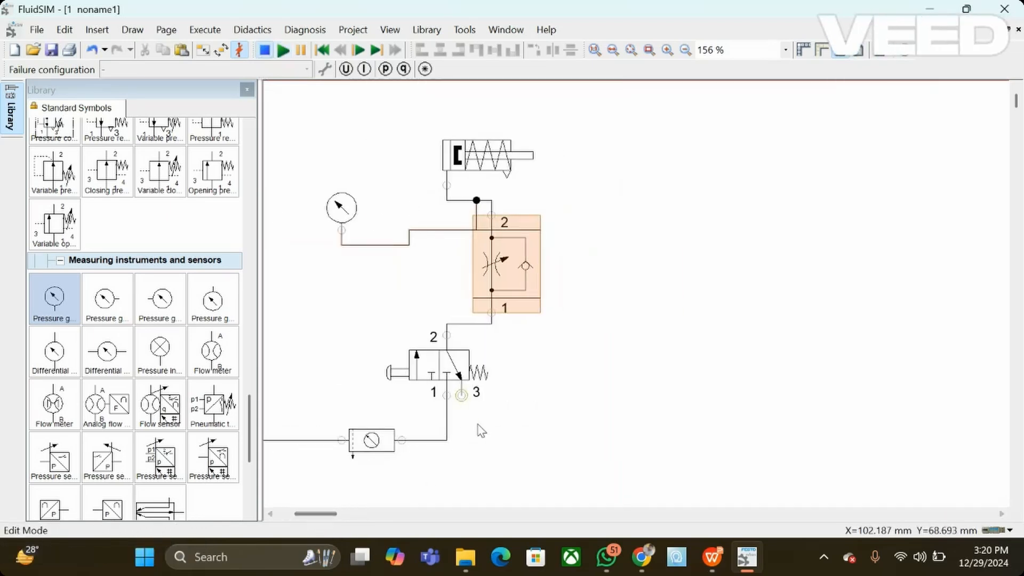
scroll(482, 431, "down", 5)
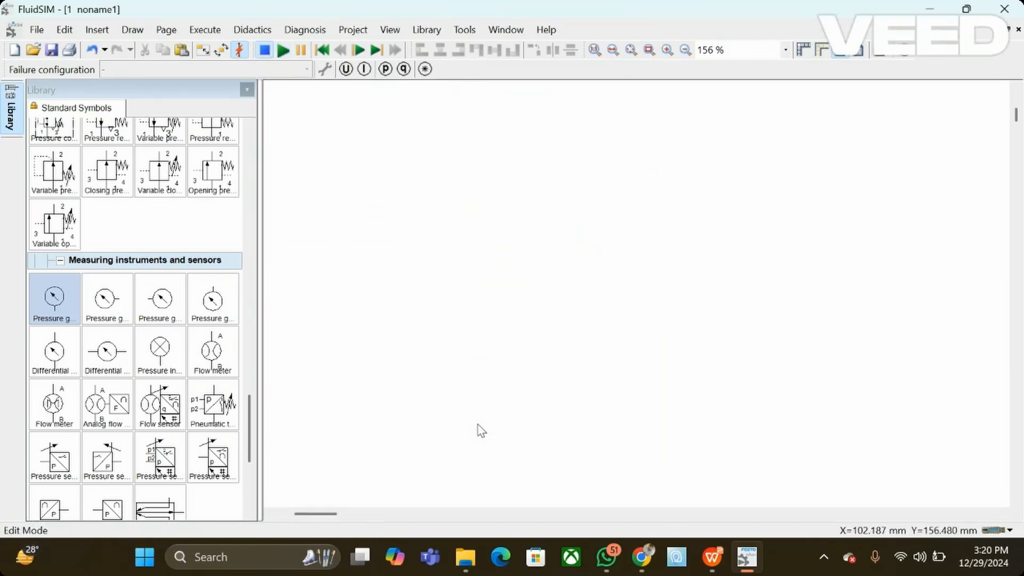
left_click_drag(326, 516, 304, 517)
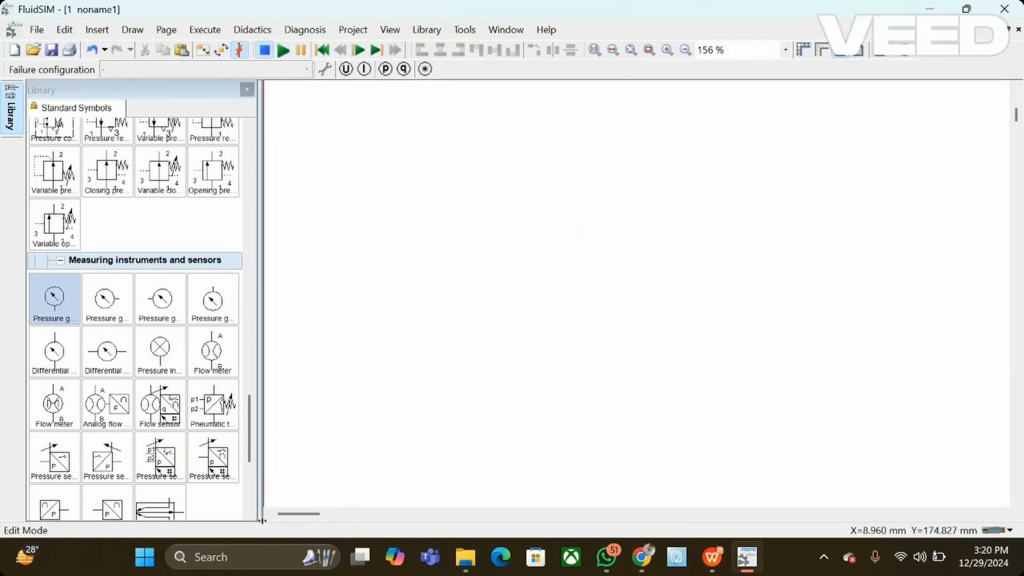
scroll(543, 388, "up", 2)
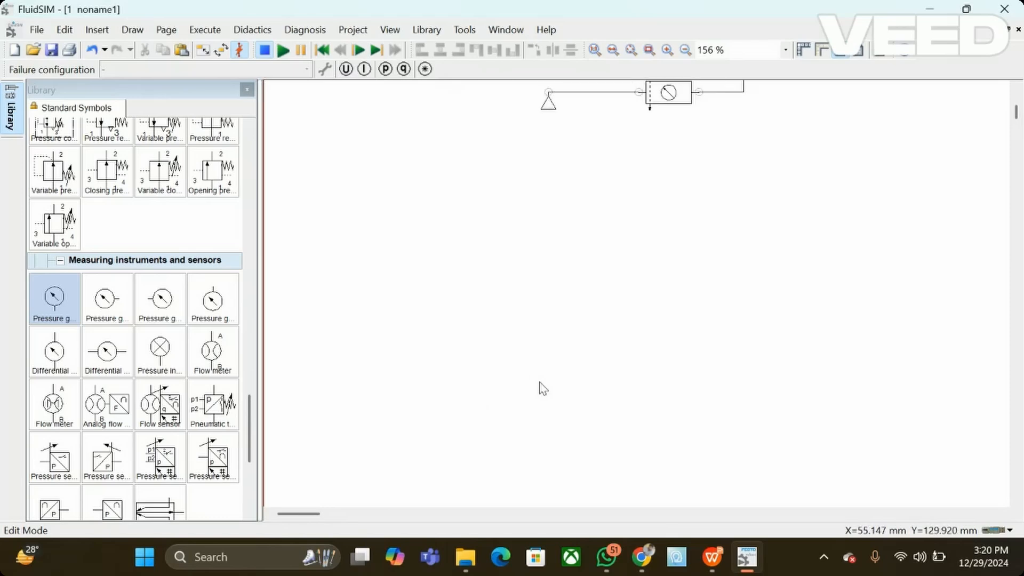
scroll(543, 388, "down", 1)
scroll(147, 341, "up", 10)
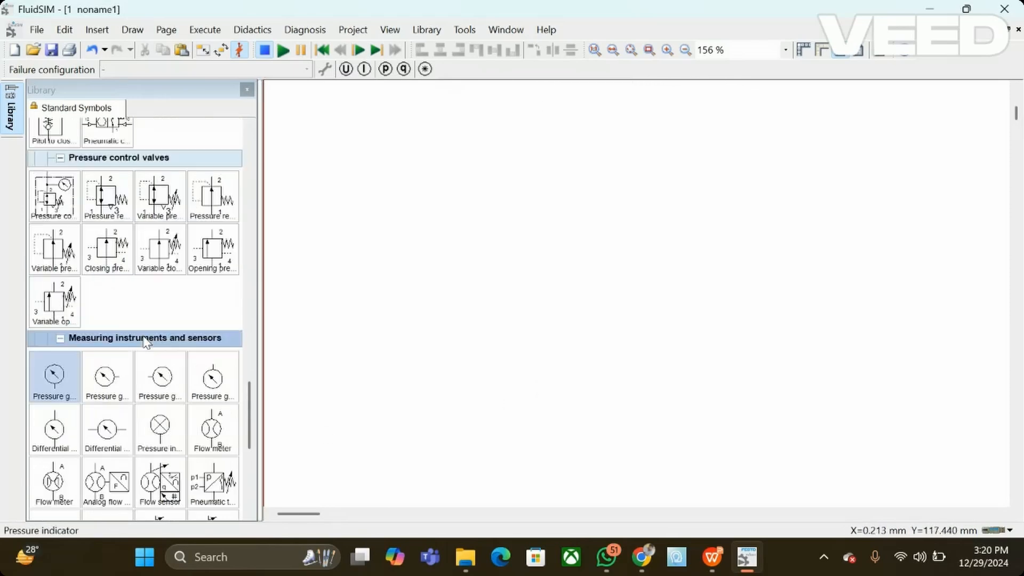
scroll(145, 342, "up", 10)
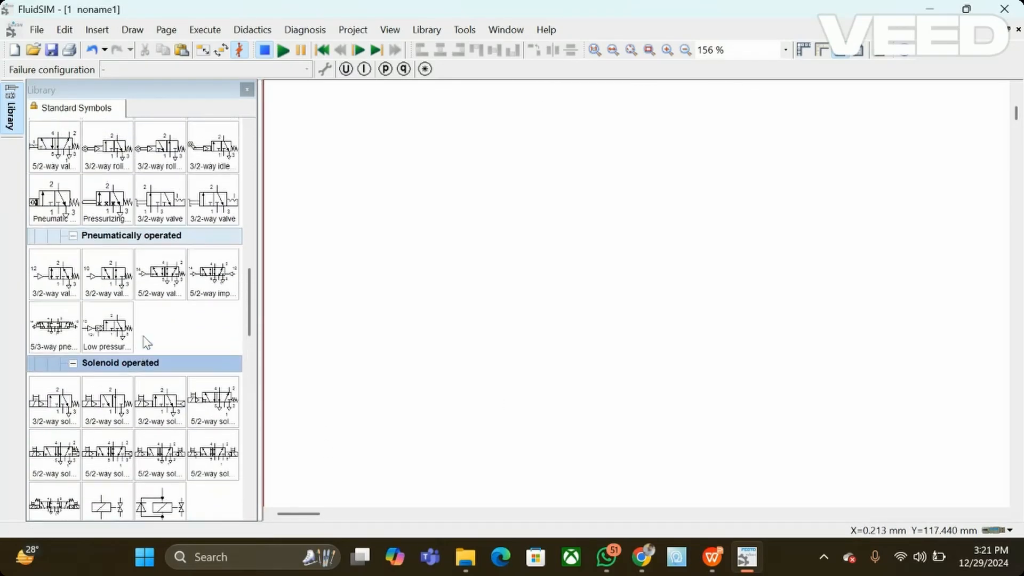
scroll(144, 341, "up", 6)
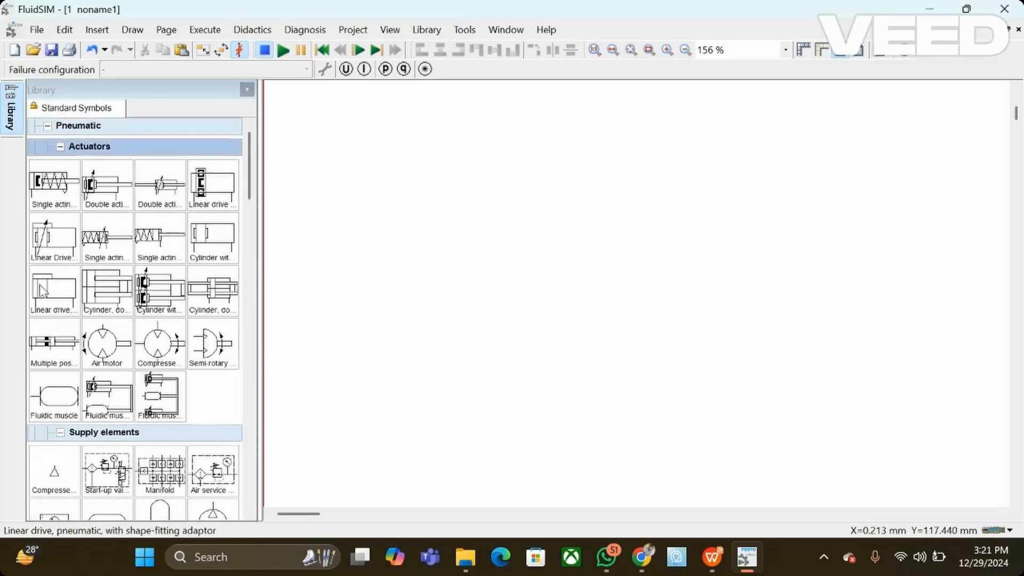
left_click(53, 191)
left_click_drag(53, 191, 553, 192)
mouse_move(553, 192)
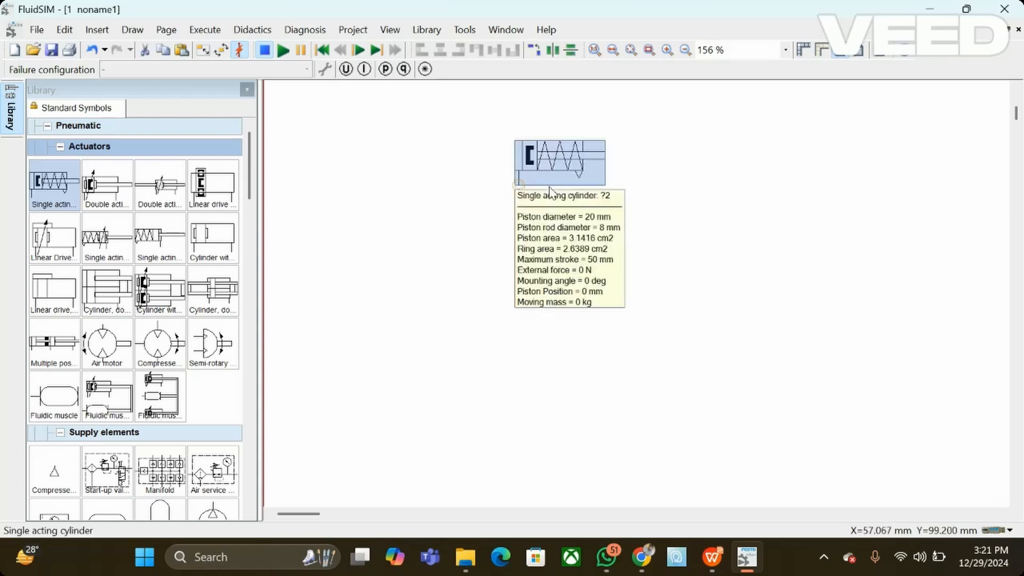
left_click(379, 207)
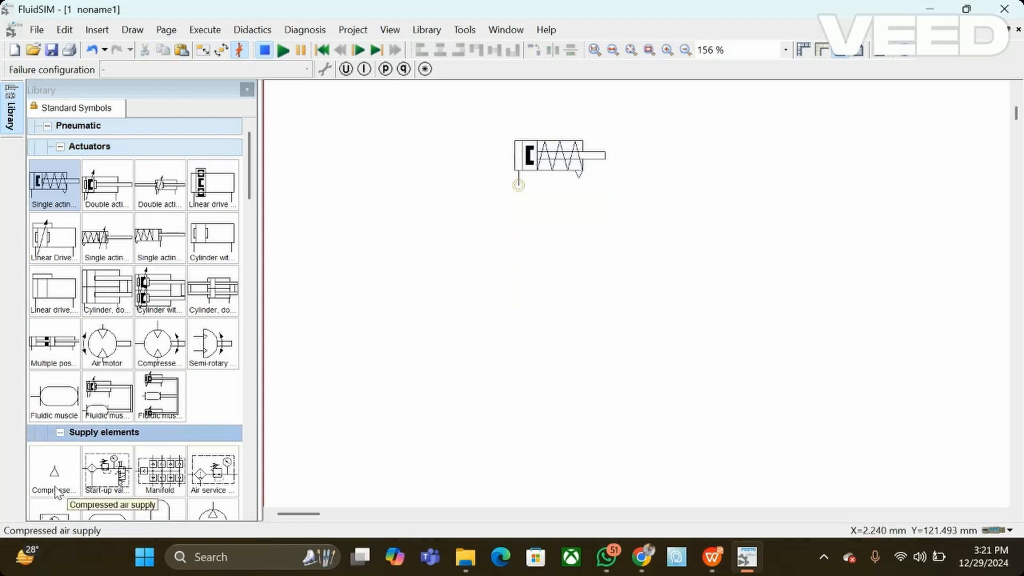
Step: Place a compressed air supply, a simplified air service unit and a configurable 3/n way valve below the new cylinder
left_click_drag(73, 472, 359, 480)
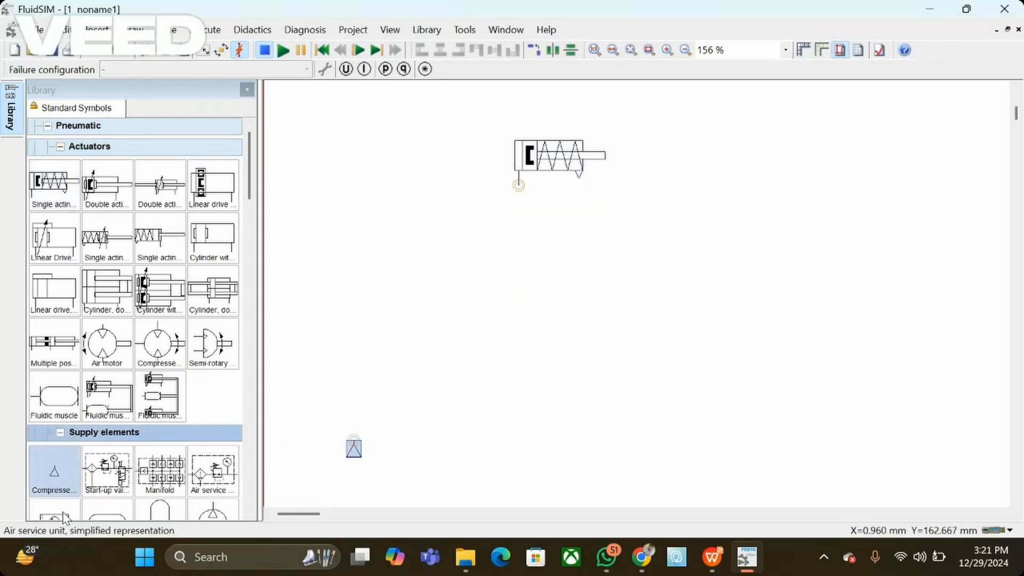
left_click_drag(53, 512, 438, 406)
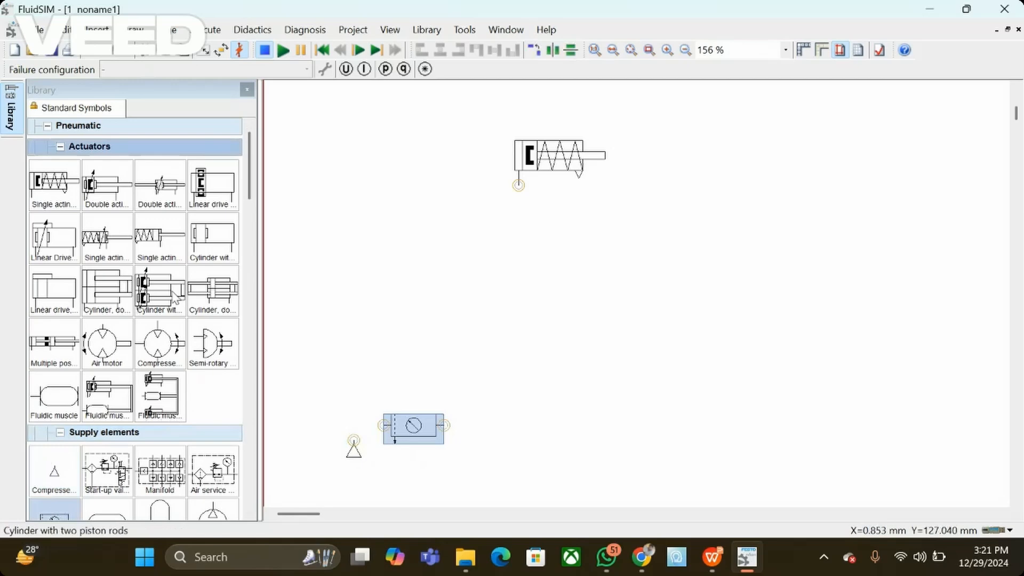
scroll(175, 296, "down", 10)
scroll(175, 297, "down", 3)
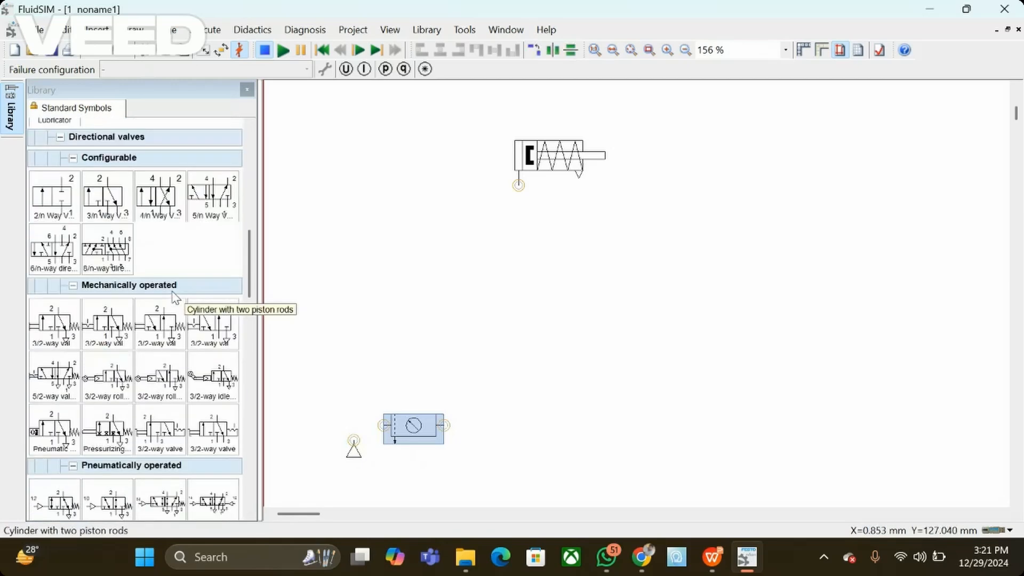
left_click_drag(114, 195, 482, 331)
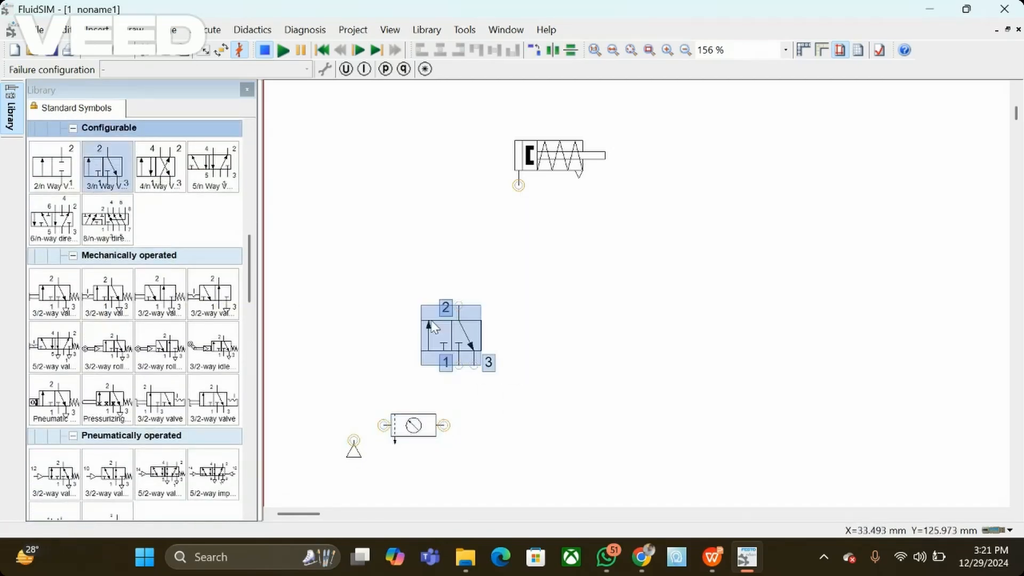
Step: Configure the new 3/n way valve with manual pushbutton actuation on its left side and spring return on its right
double_click(457, 330)
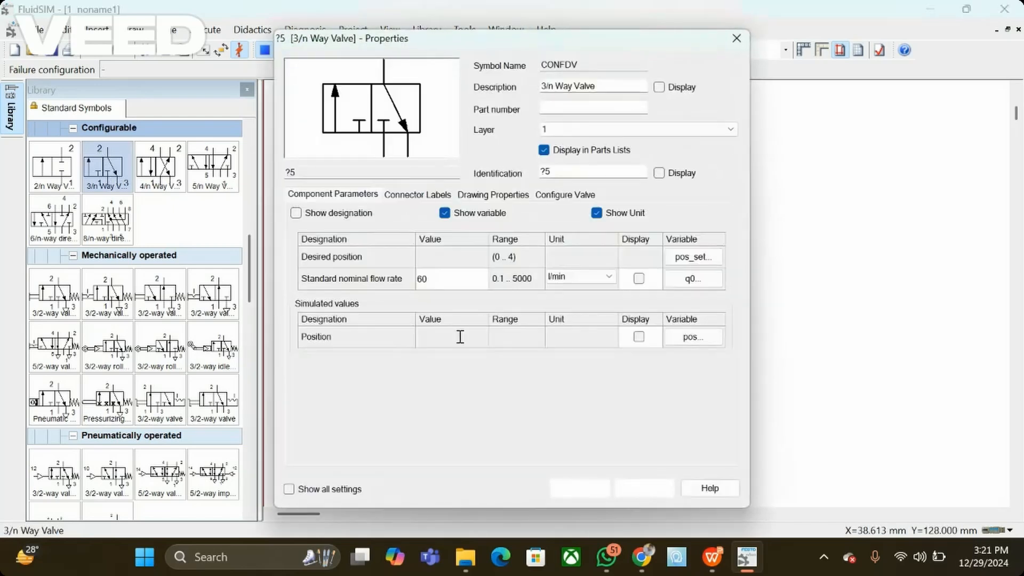
left_click(558, 197)
left_click(322, 243)
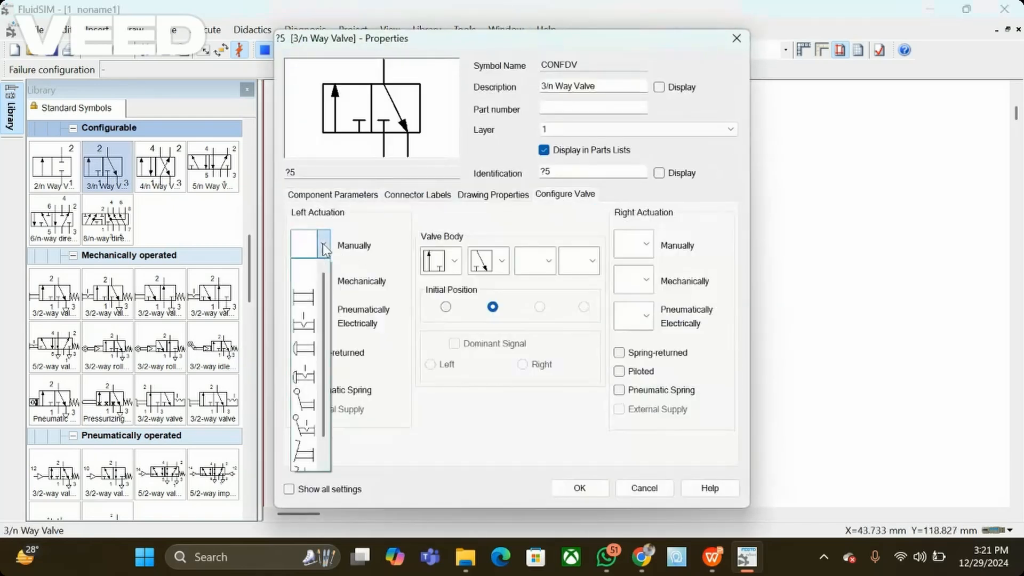
left_click(302, 351)
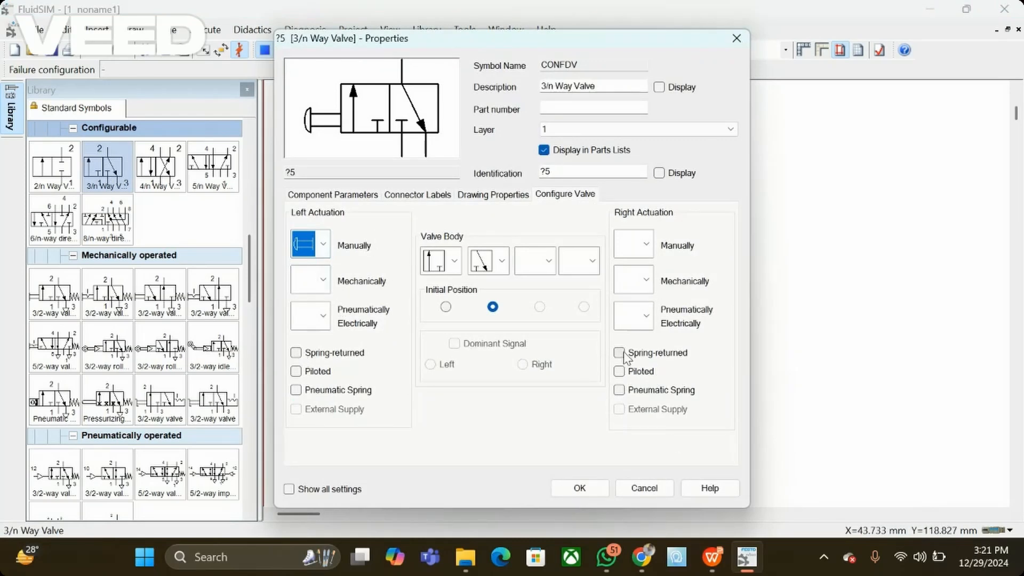
left_click(620, 353)
left_click(606, 492)
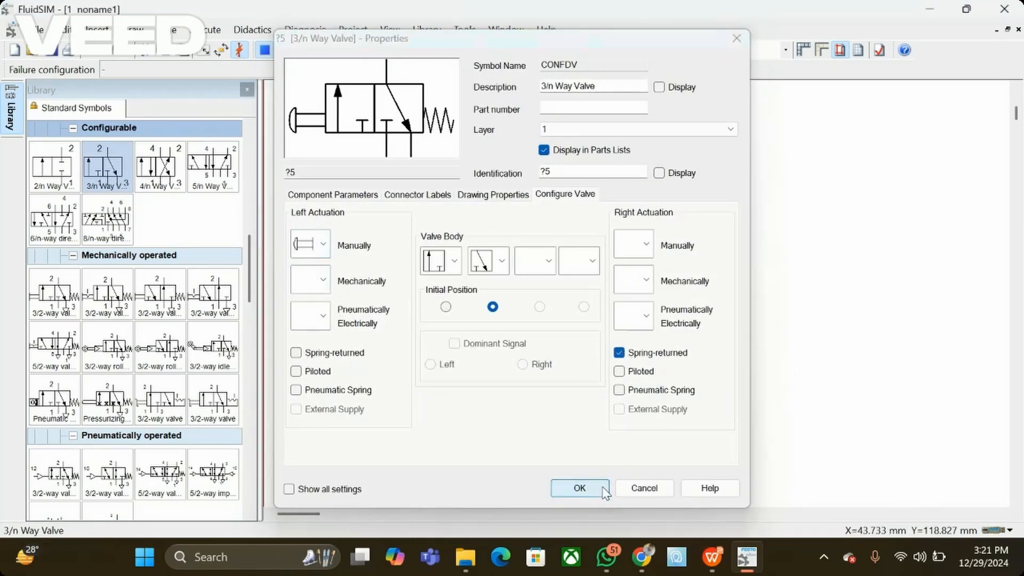
left_click(567, 375)
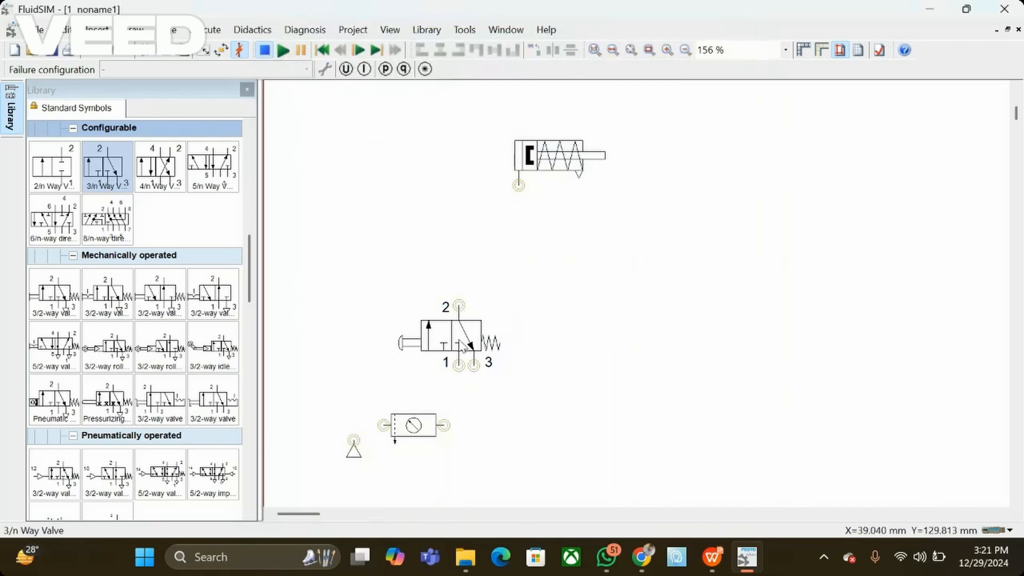
Step: Duplicate the configured pushbutton valve to the right of the original, leaving space between the two valves
left_click(442, 327)
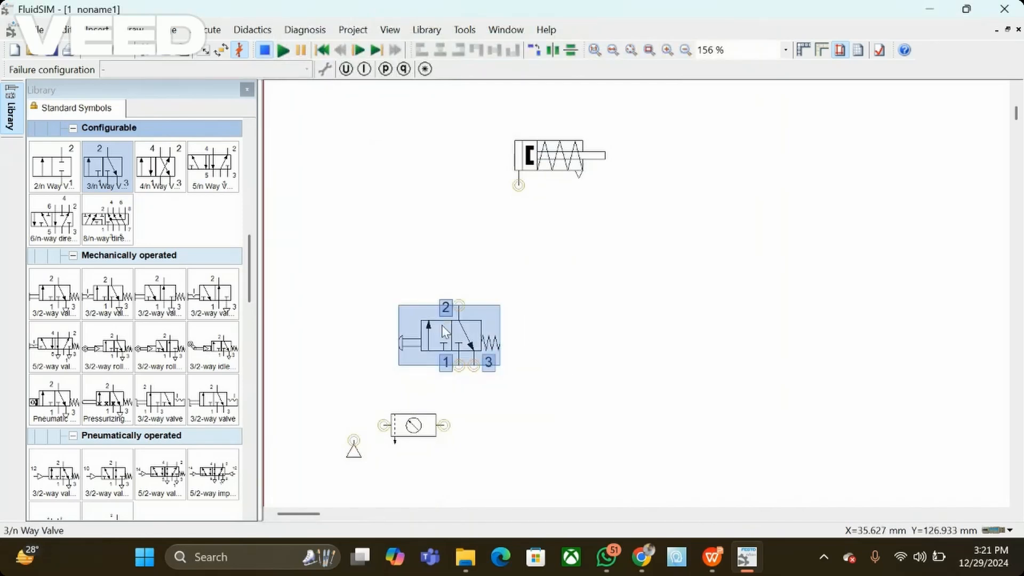
left_click_drag(443, 327, 667, 333)
left_click(823, 245)
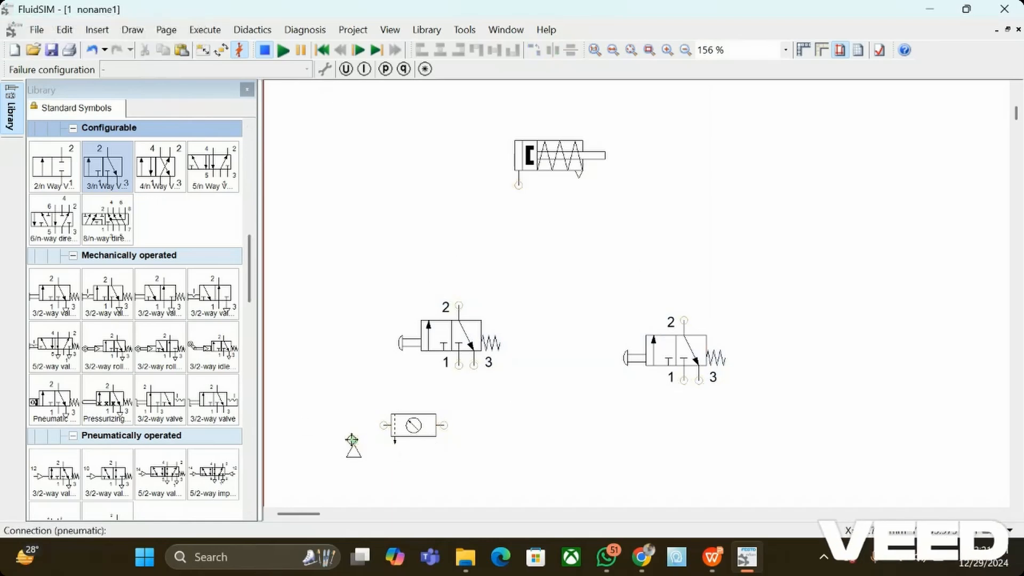
Step: Connect the air supply through the service unit to port 1 of the left valve and branch that line to the right valve's port 1
left_click_drag(352, 440, 459, 366)
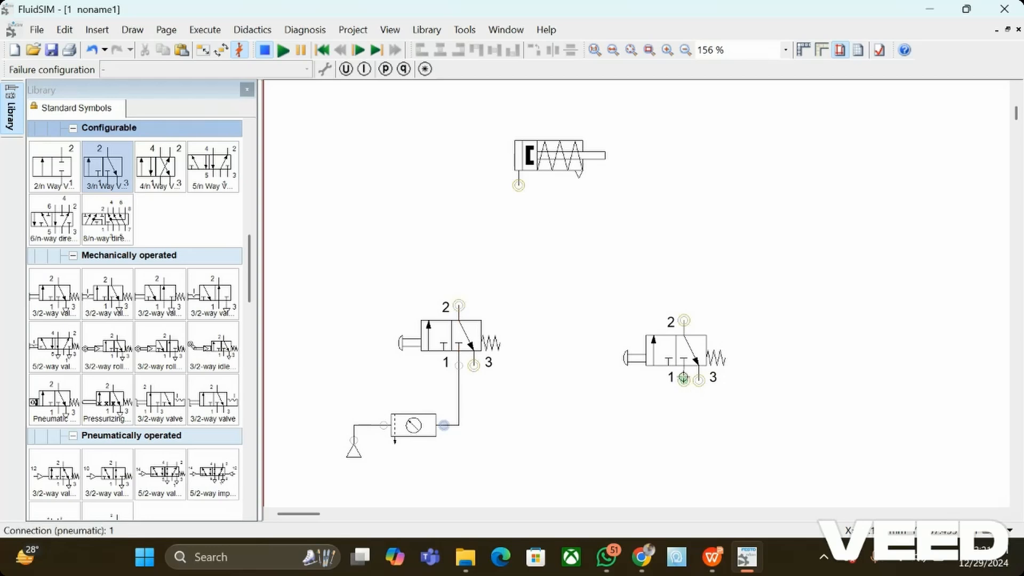
left_click_drag(684, 379, 459, 425)
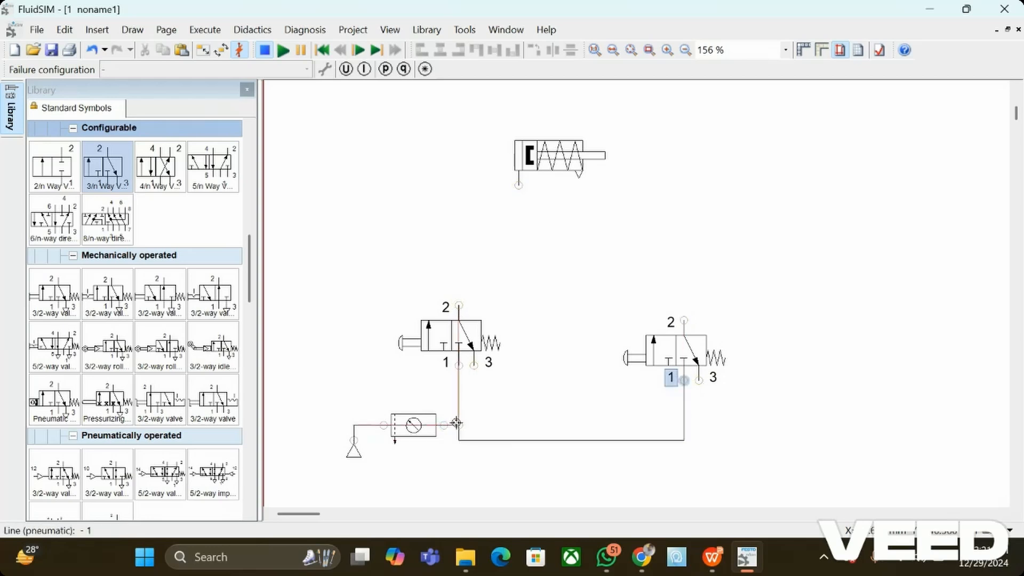
left_click_drag(560, 387, 535, 393)
left_click(536, 393)
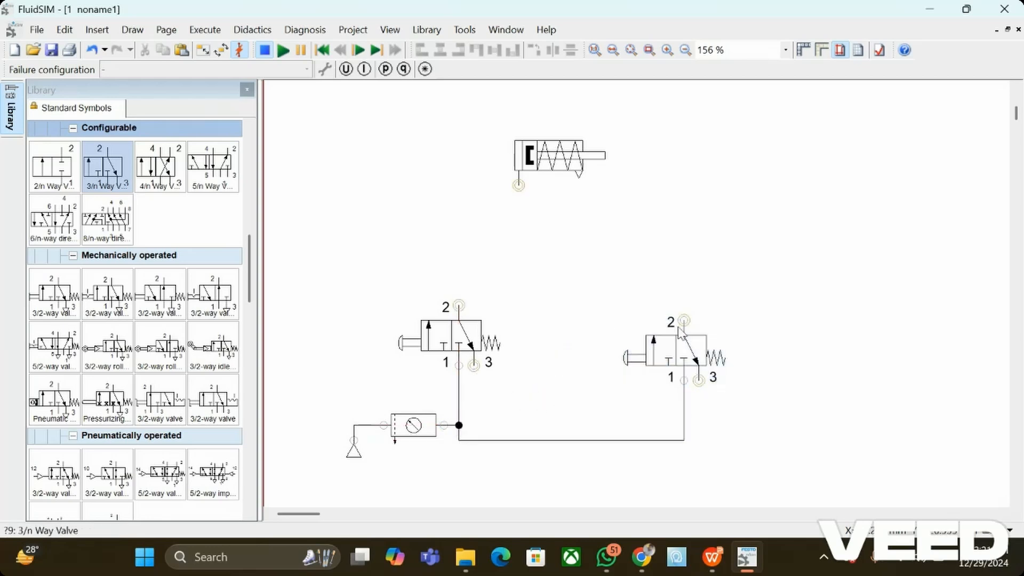
Step: Line up the right valve with the left one, shift the cylinder slightly, and place a shuttle valve between the cylinder and the two valves
left_click_drag(678, 328, 676, 327)
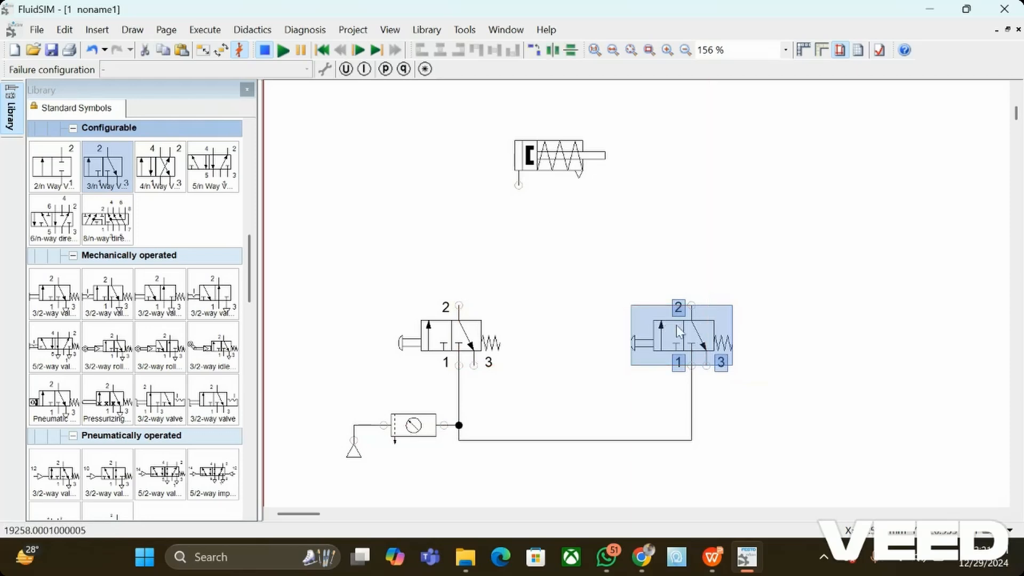
left_click_drag(554, 157, 569, 134)
scroll(127, 380, "down", 3)
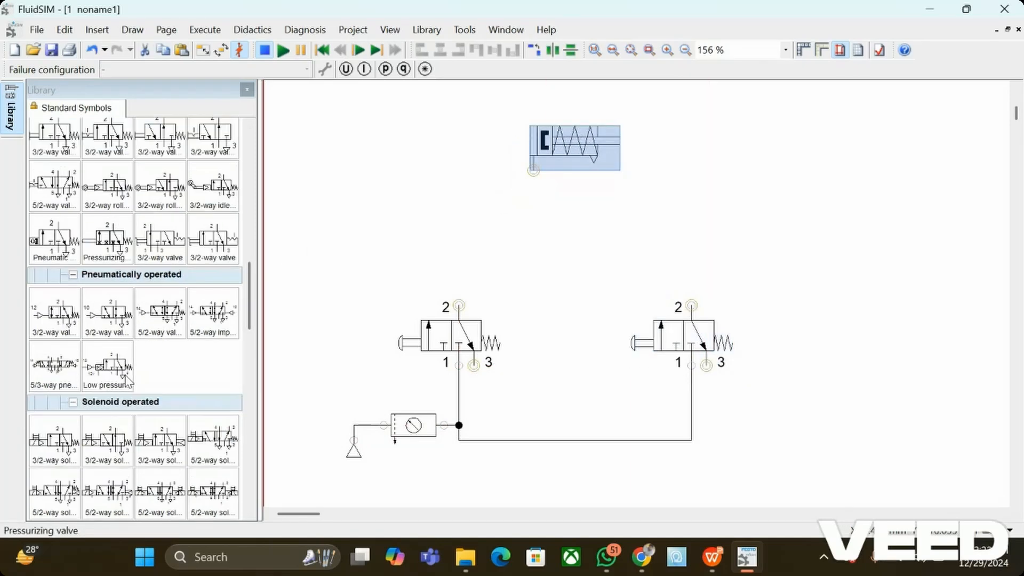
scroll(127, 380, "down", 9)
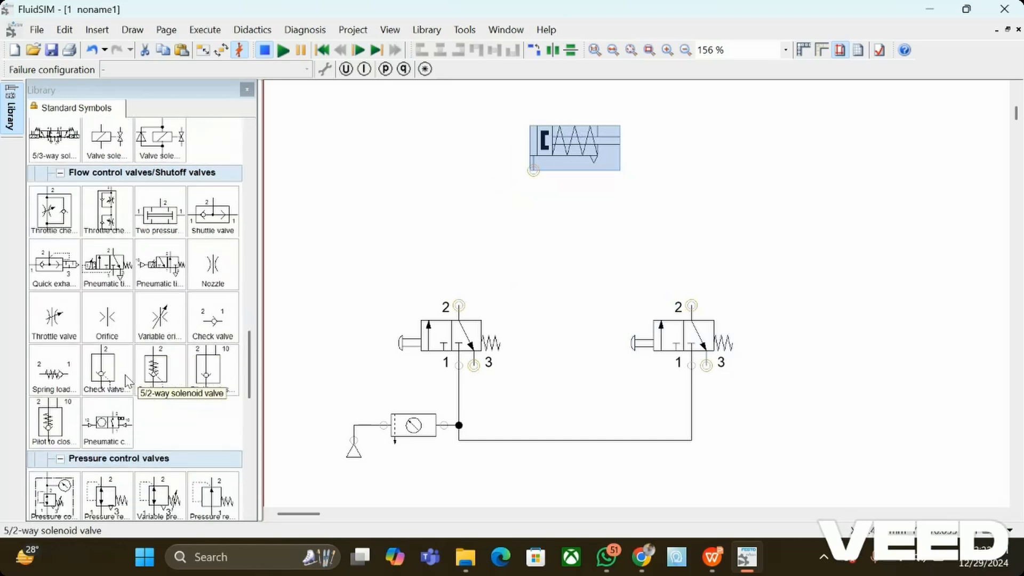
left_click_drag(213, 214, 585, 263)
left_click(700, 271)
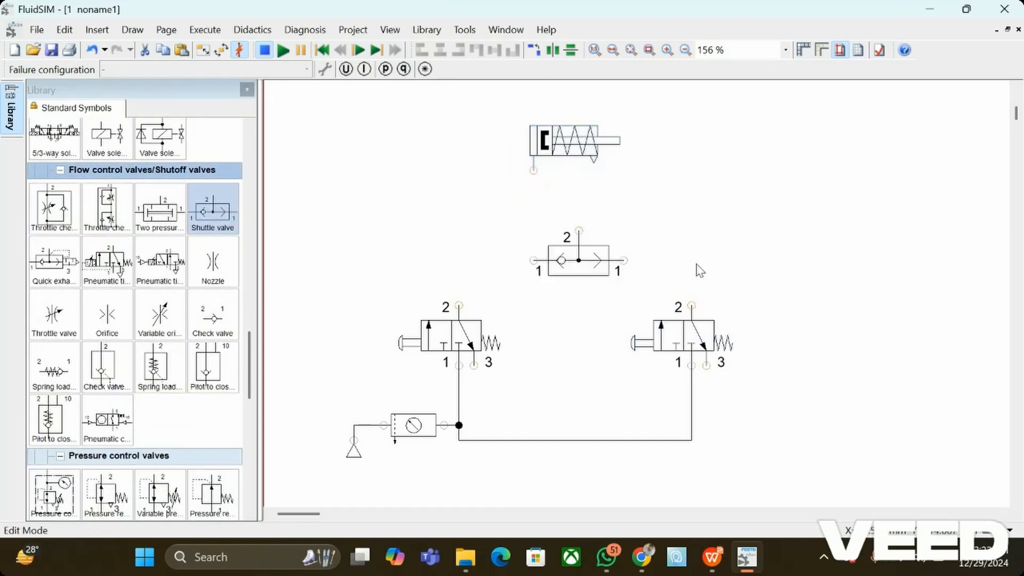
Step: Connect port 2 of each pushbutton valve to the shuttle valve's two inlets and its outlet 2 to the single acting cylinder
left_click_drag(458, 307, 535, 258)
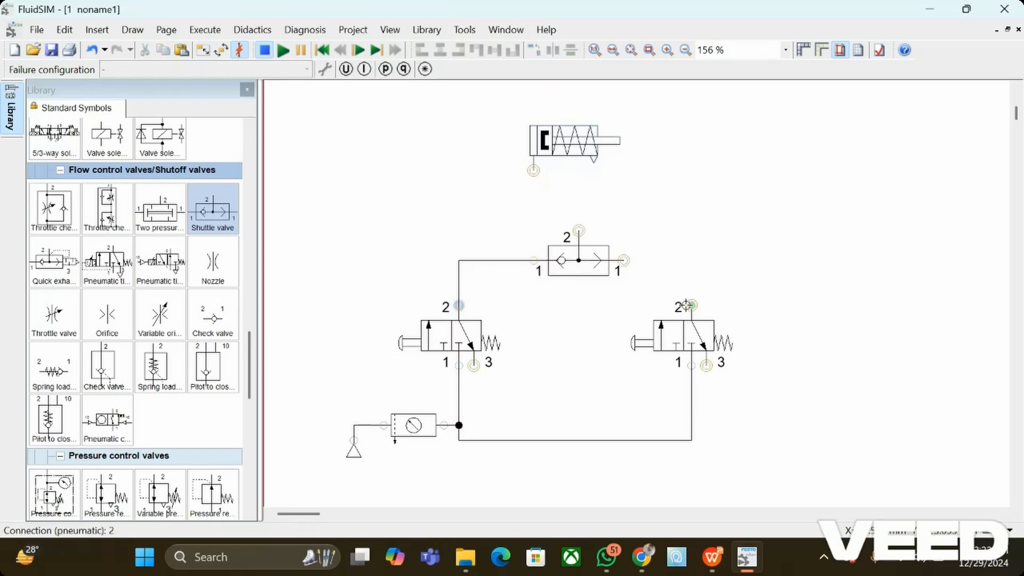
left_click_drag(687, 305, 624, 260)
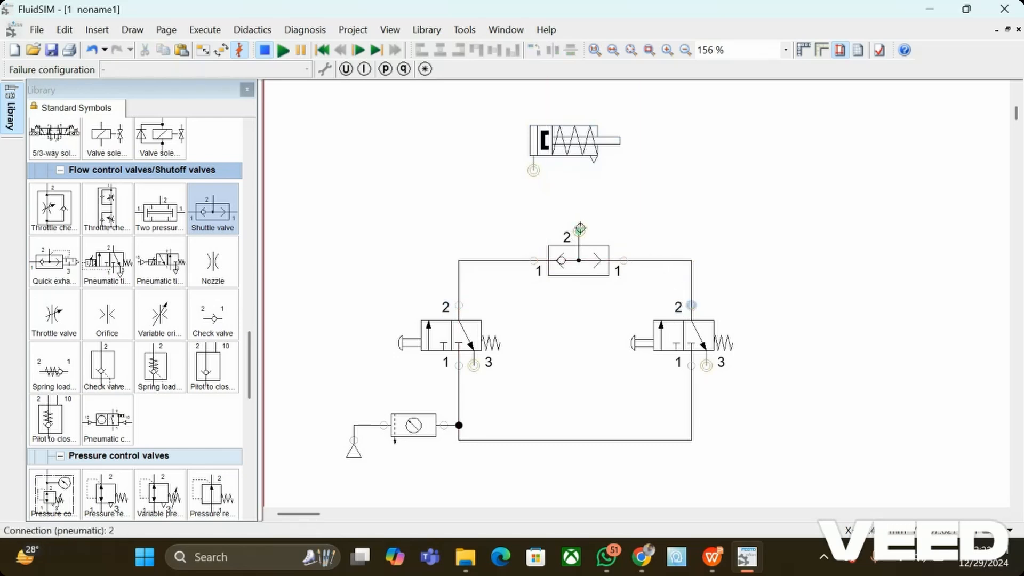
left_click_drag(580, 229, 533, 170)
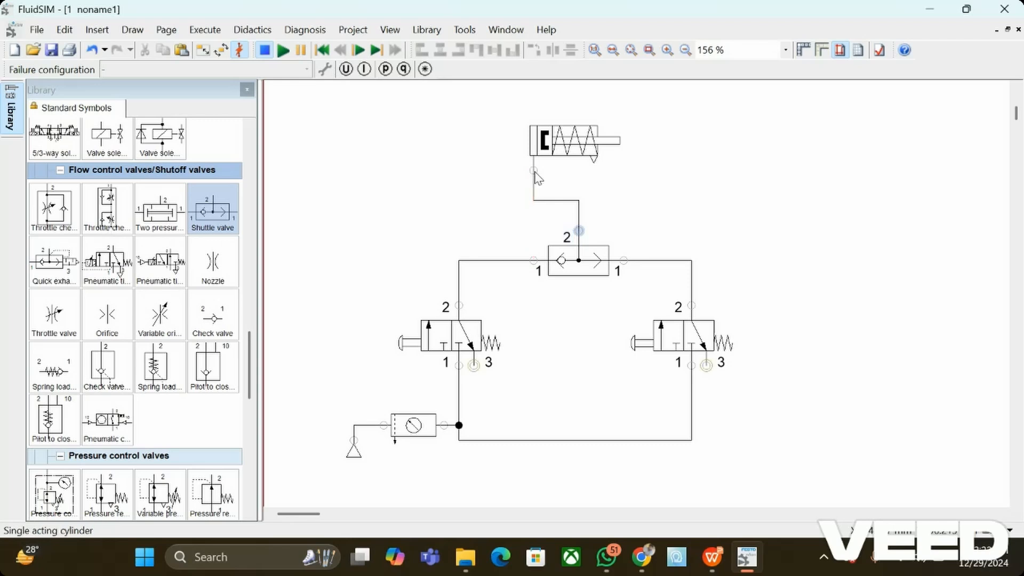
Step: Start the simulation and actuate the left pushbutton valve to extend and retract the cylinder through the shuttle valve
left_click(277, 50)
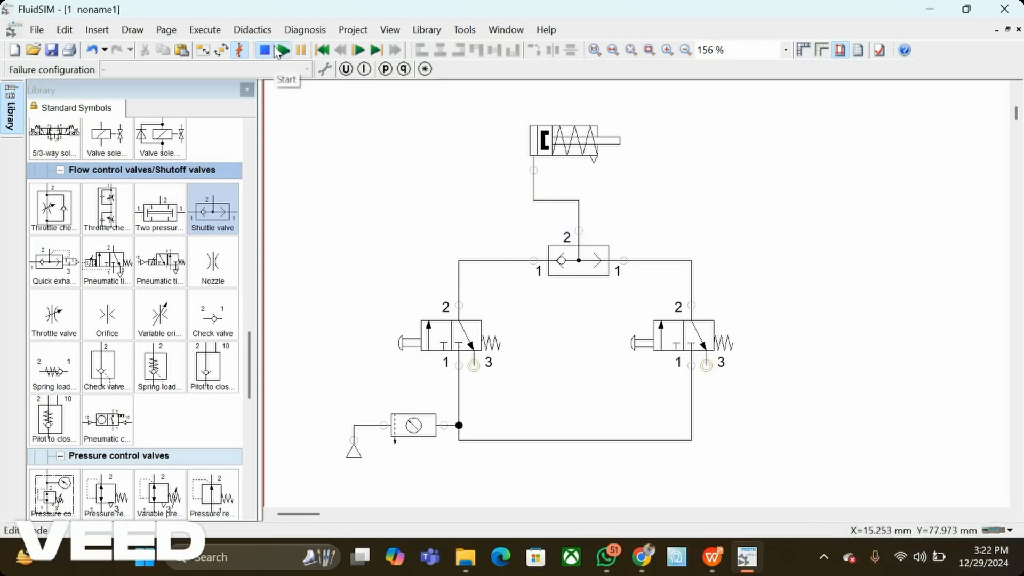
key("Return")
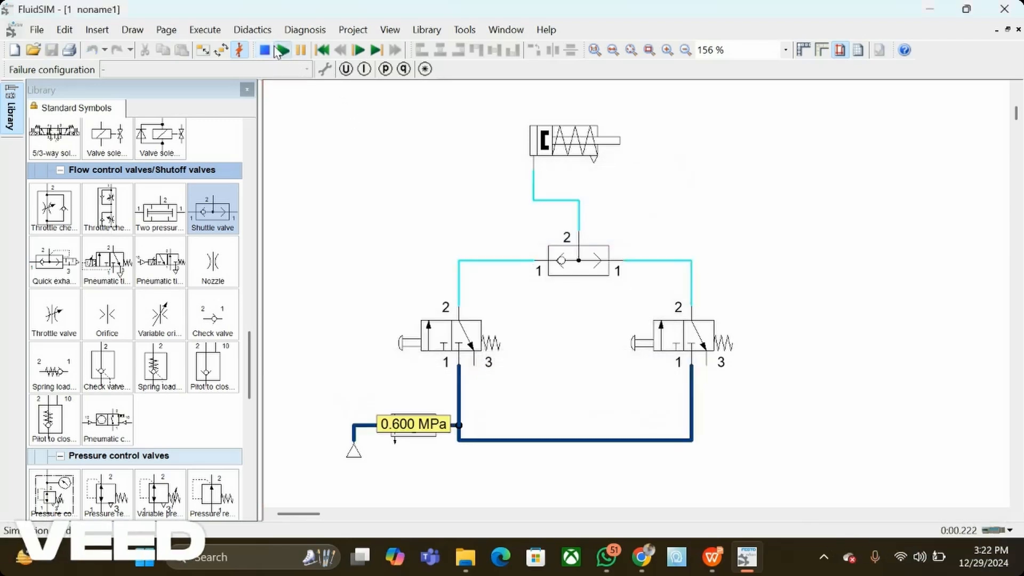
left_click(408, 336)
left_click(416, 332)
left_click(416, 333)
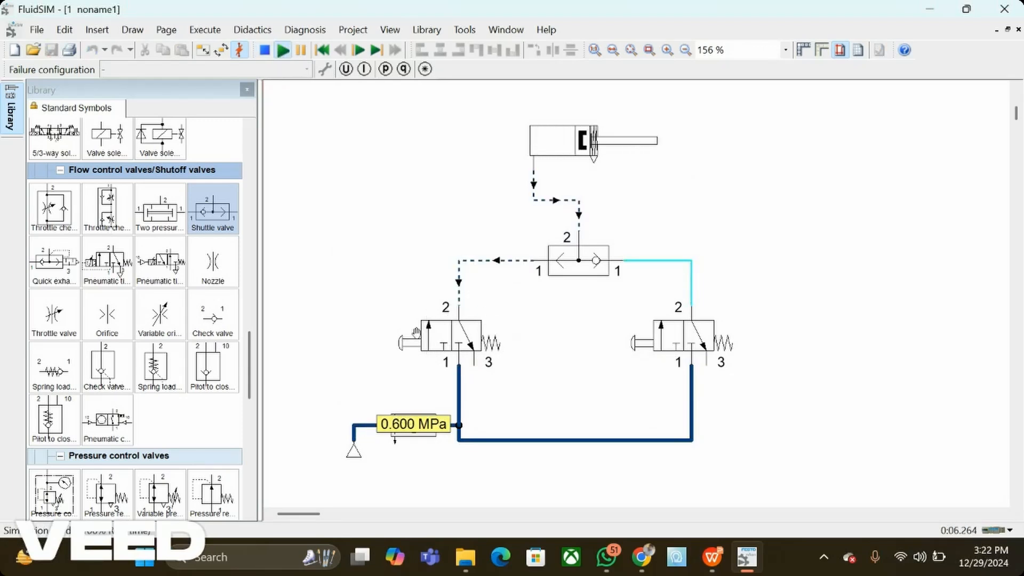
Step: Simulate one state change at a time while actuating the left pushbutton valve, through the cylinder's full extension and return
left_click(375, 47)
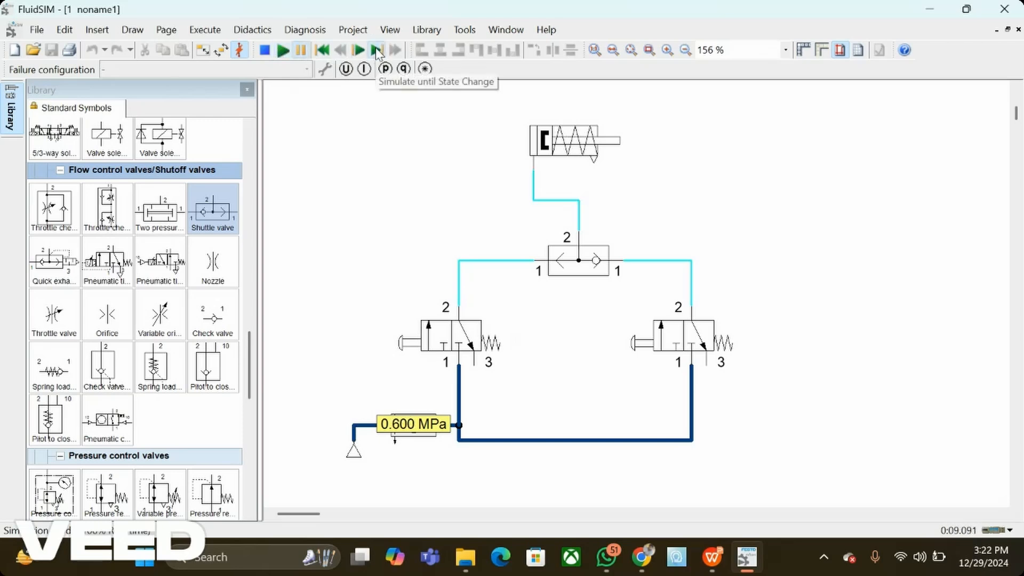
left_click(376, 47)
left_click(411, 343)
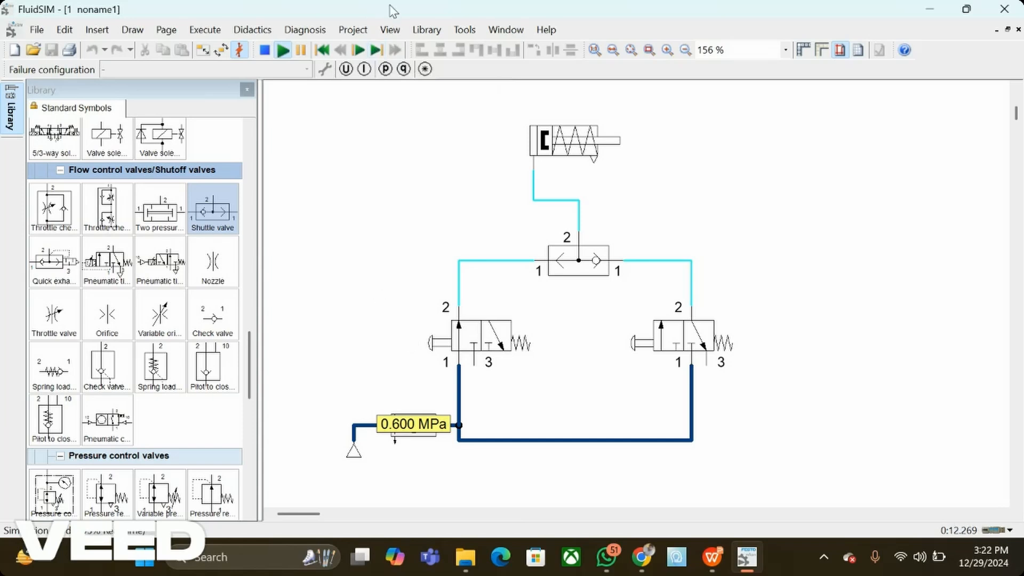
left_click(377, 47)
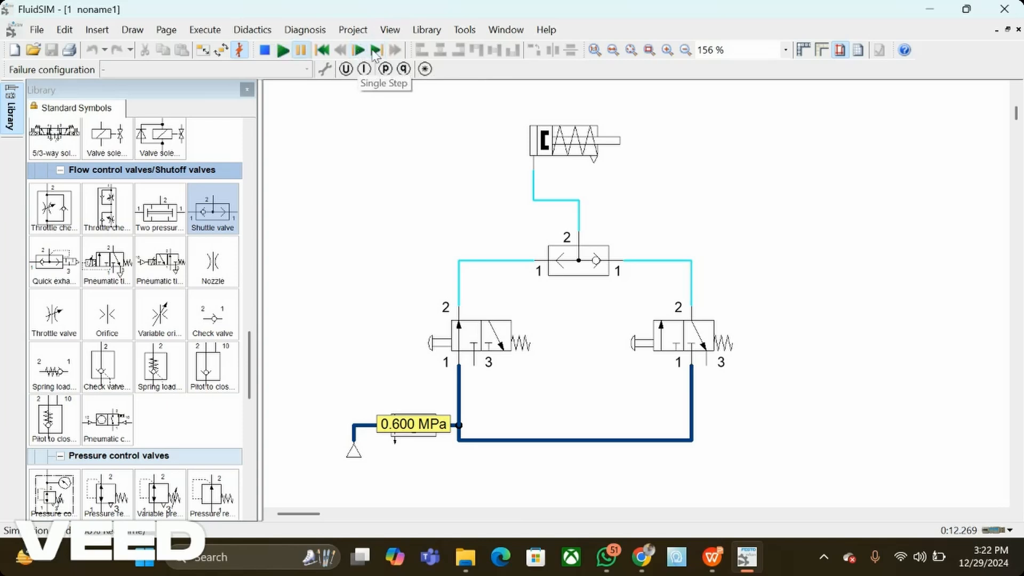
left_click(383, 50)
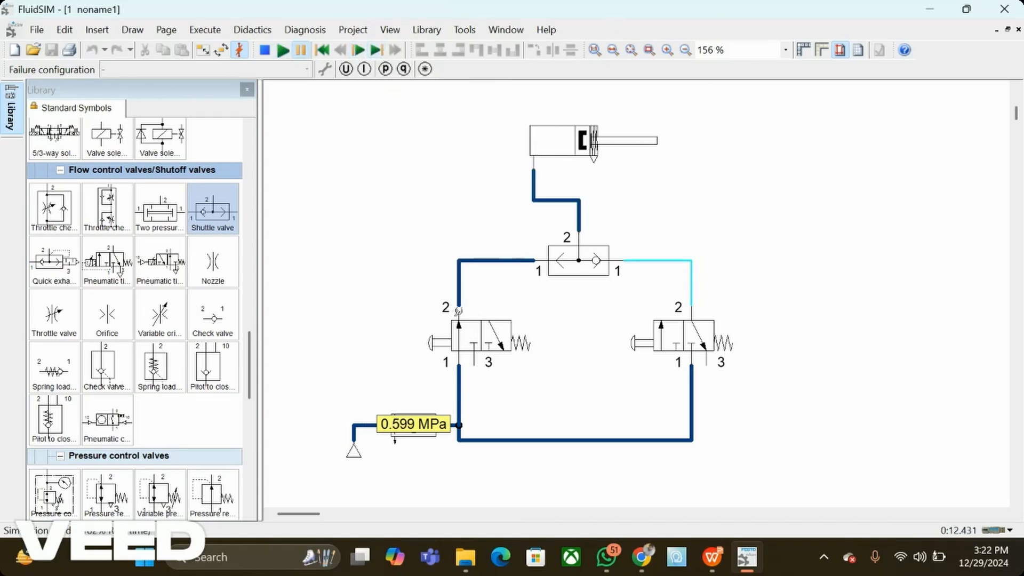
left_click(378, 50)
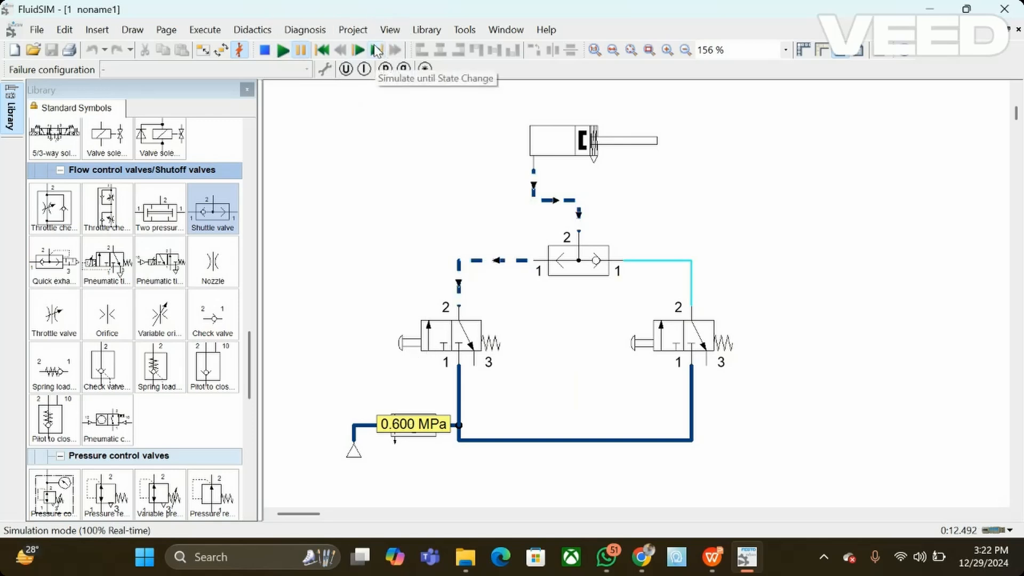
left_click(378, 51)
left_click(378, 51)
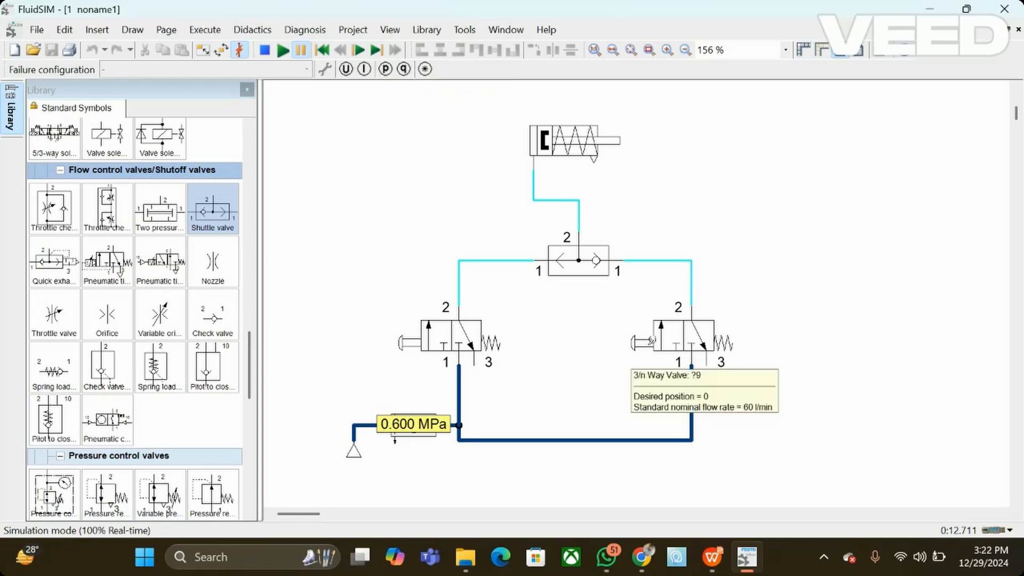
Step: Actuate the right pushbutton valve and simulate until the next state change
left_click(650, 342)
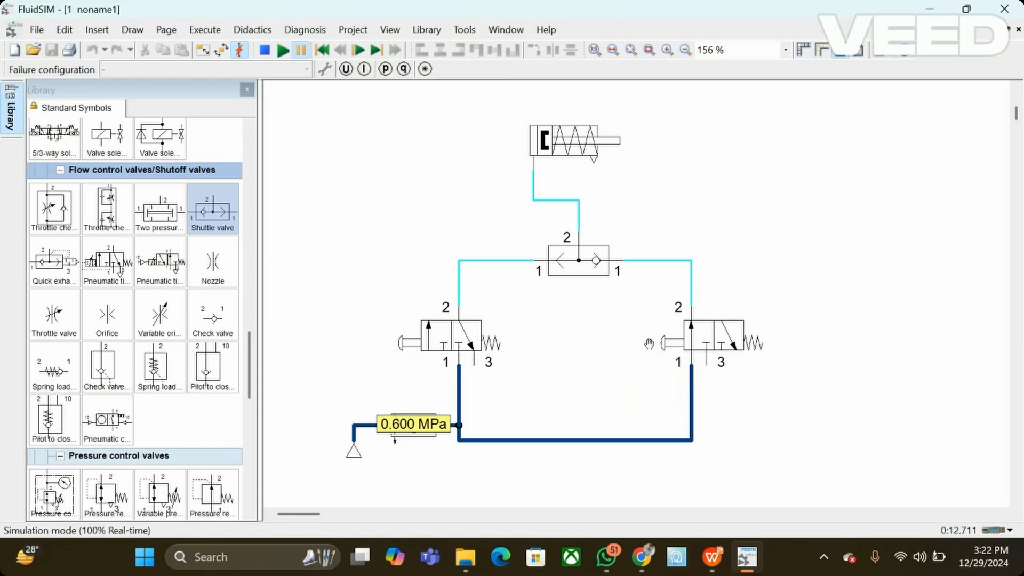
left_click(376, 50)
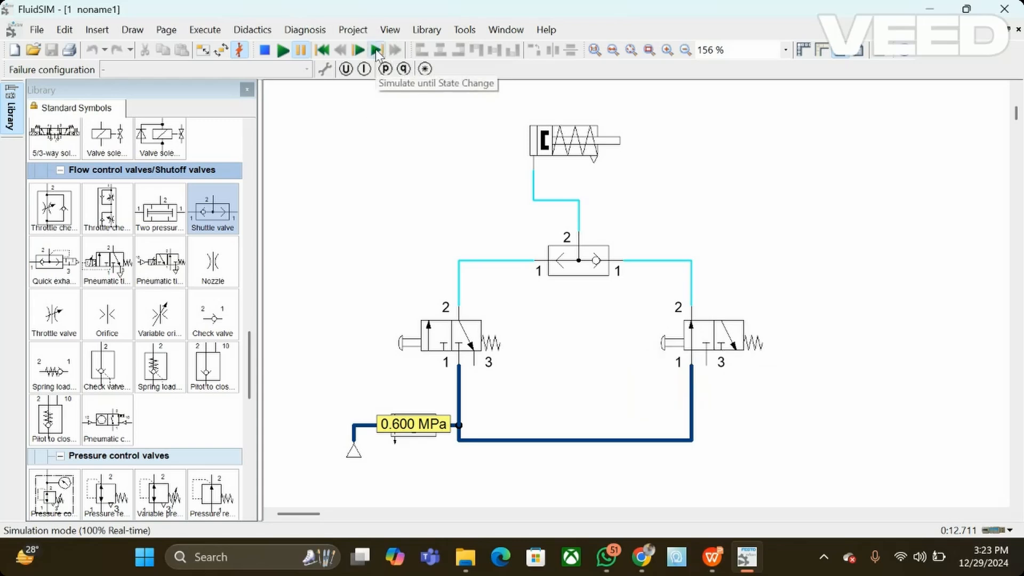